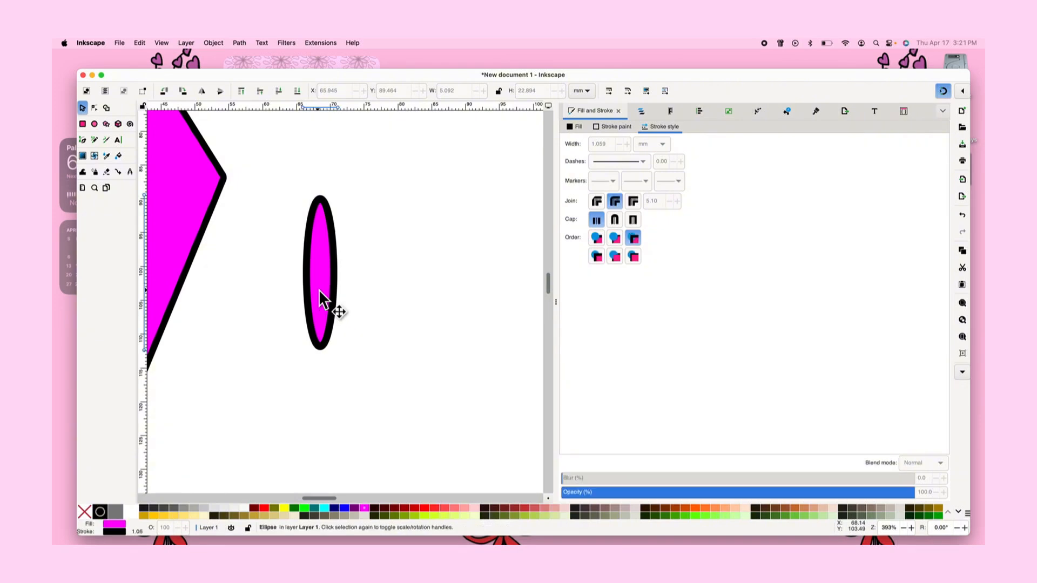
# Duplicate the narrow ellipse and move the copy to its right
pyautogui.press('super+c')
pyautogui.press('super+v')
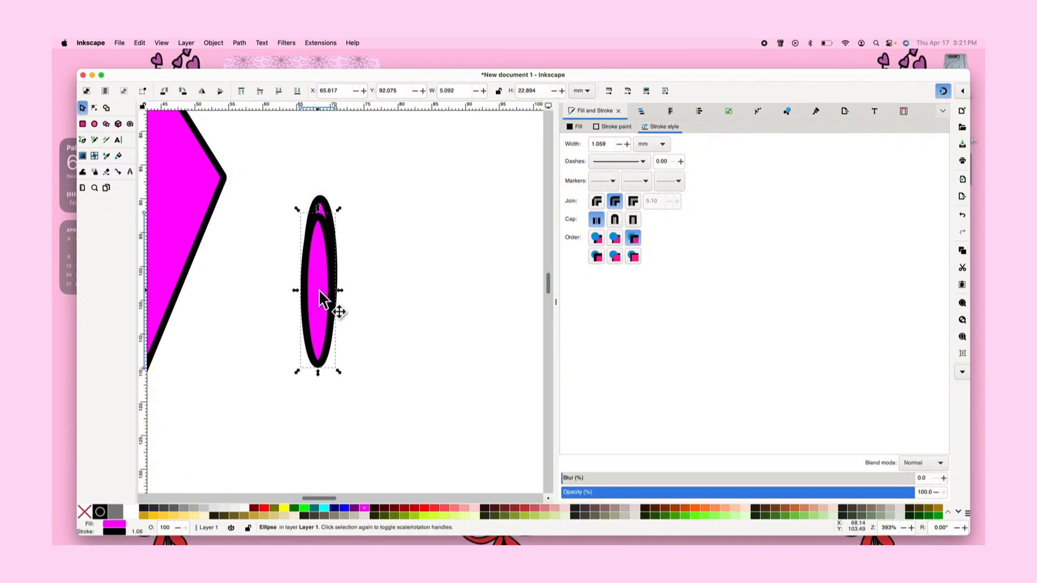
pyautogui.moveTo(319, 290); pyautogui.dragTo(424, 284)
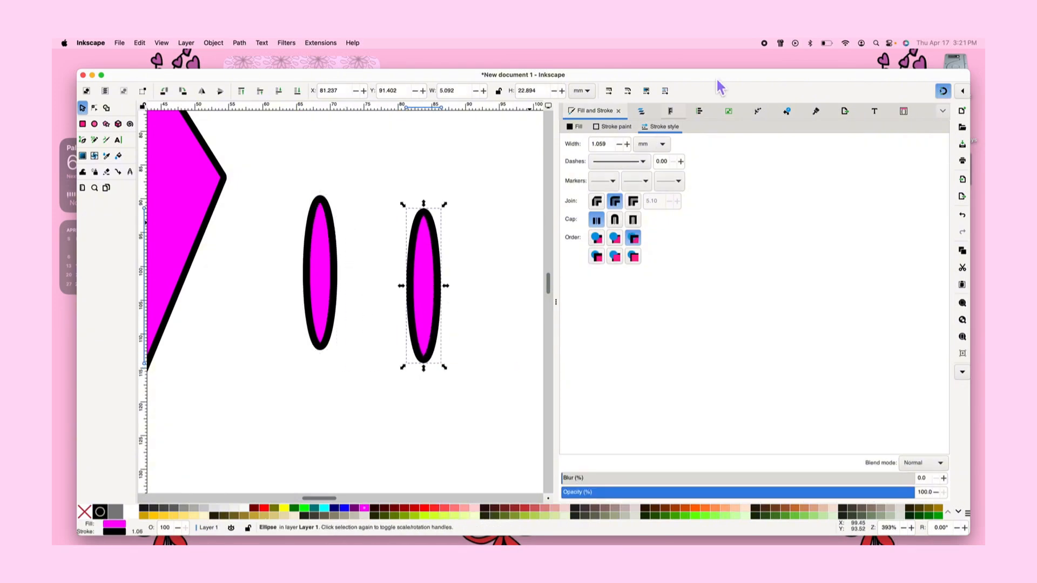
# Turn on stroke-width scaling and enlarge the copy to about 9.5 mm wide and 24.4 mm tall
pyautogui.click(612, 91)
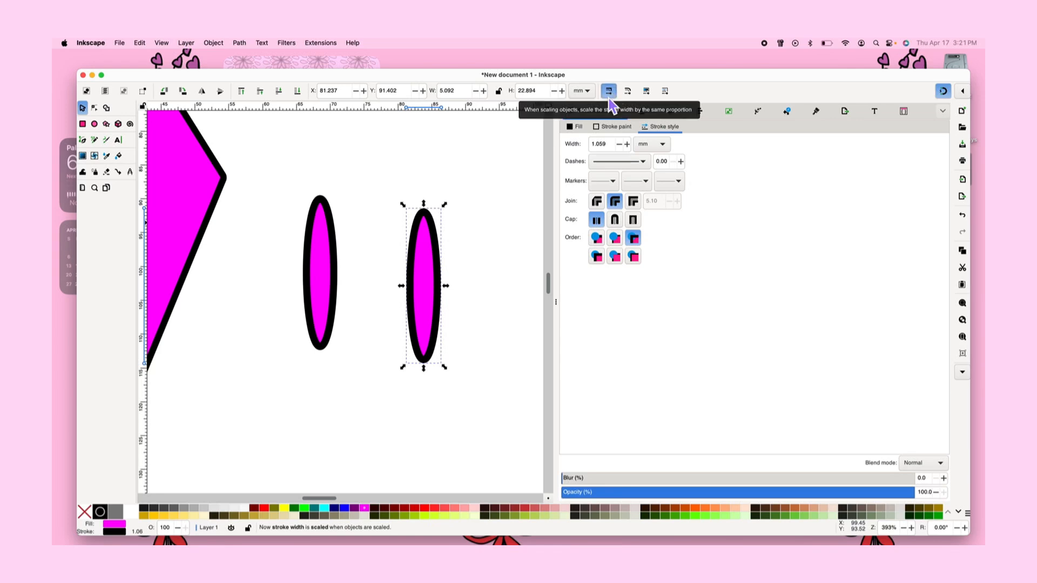
pyautogui.moveTo(445, 366)
pyautogui.mouseDown()
pyautogui.moveTo(505, 480)
pyautogui.moveTo(465, 475)
pyautogui.moveTo(413, 423)
pyautogui.moveTo(438, 374)
pyautogui.mouseUp()
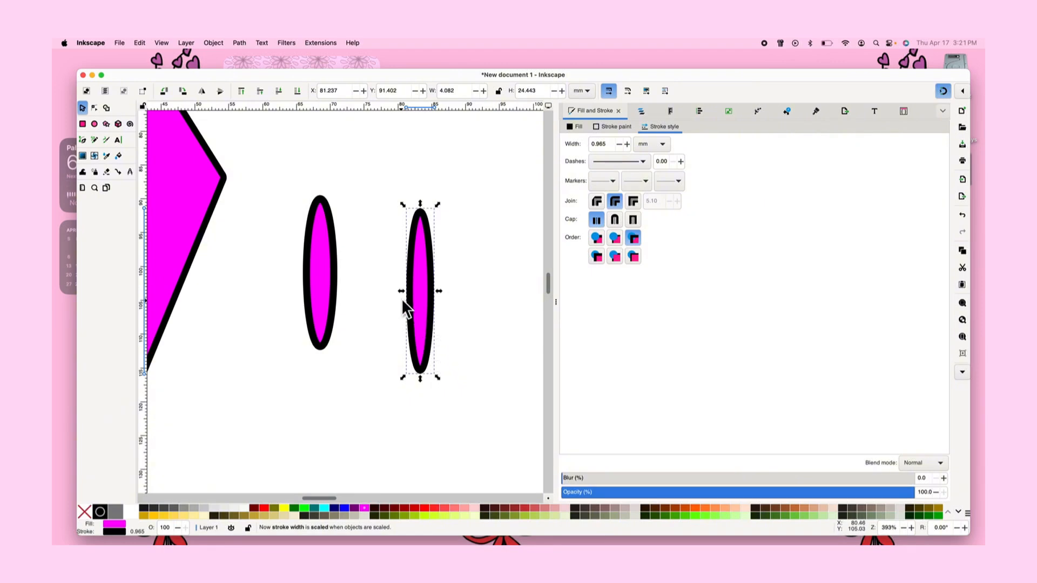
pyautogui.moveTo(400, 291); pyautogui.dragTo(364, 288)
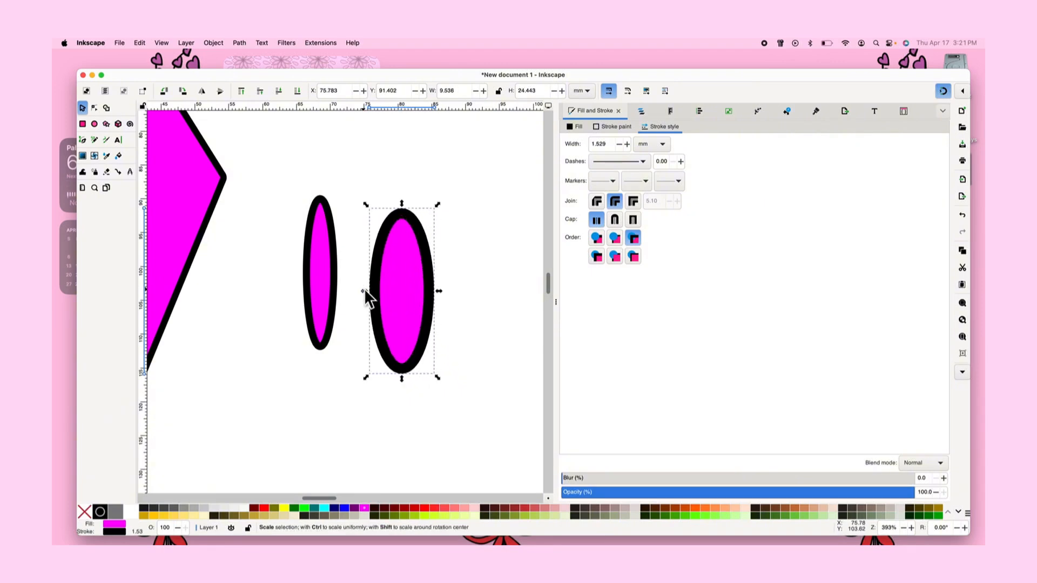
pyautogui.click(511, 229)
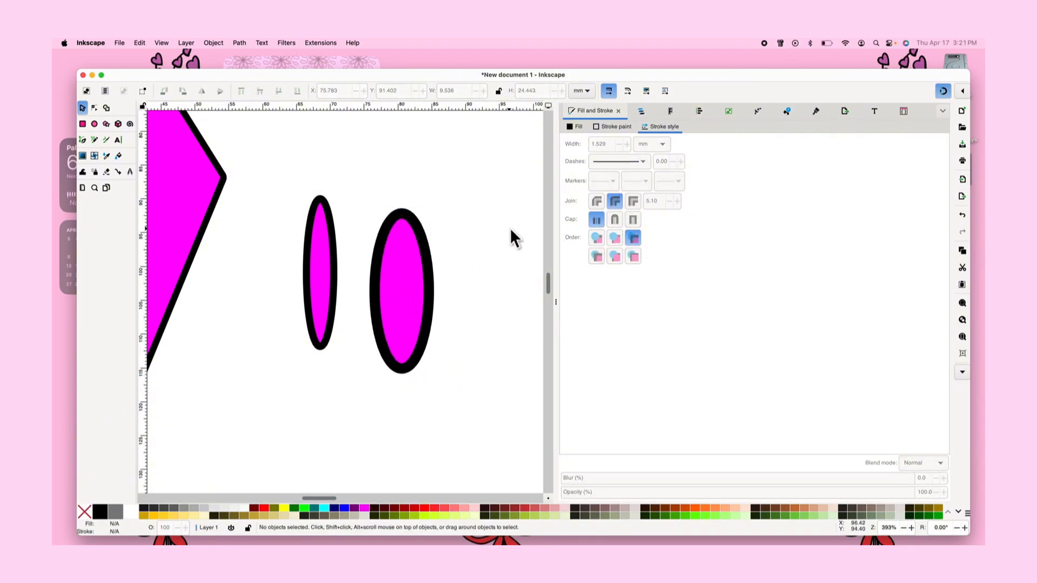
# Zoom in on both ellipses and select each to compare their outlines and sizes
pyautogui.scroll(2, 375, 254)
pyautogui.click(375, 254)
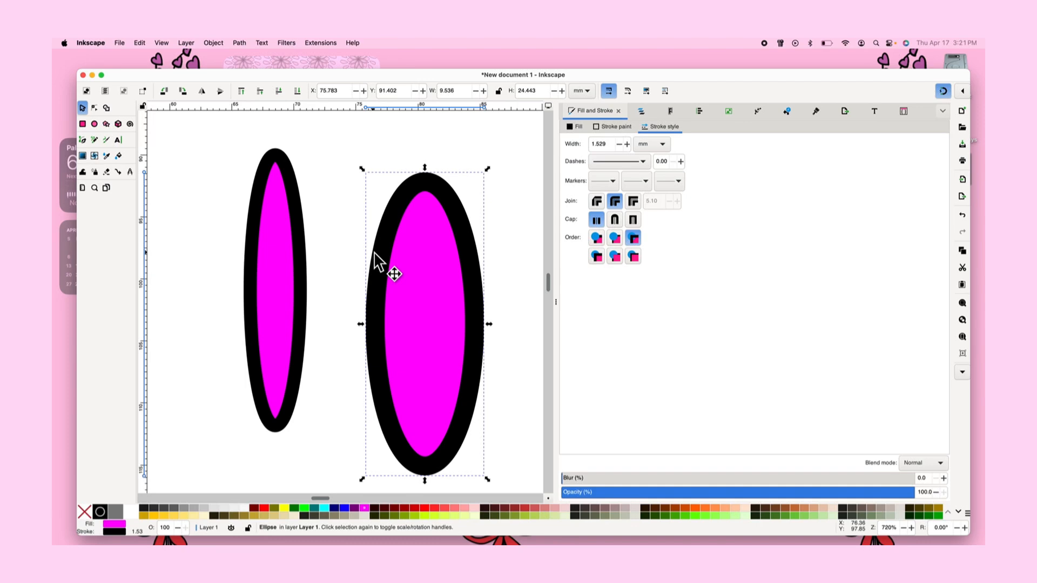
pyautogui.scroll(2, 310, 292)
pyautogui.click(292, 319)
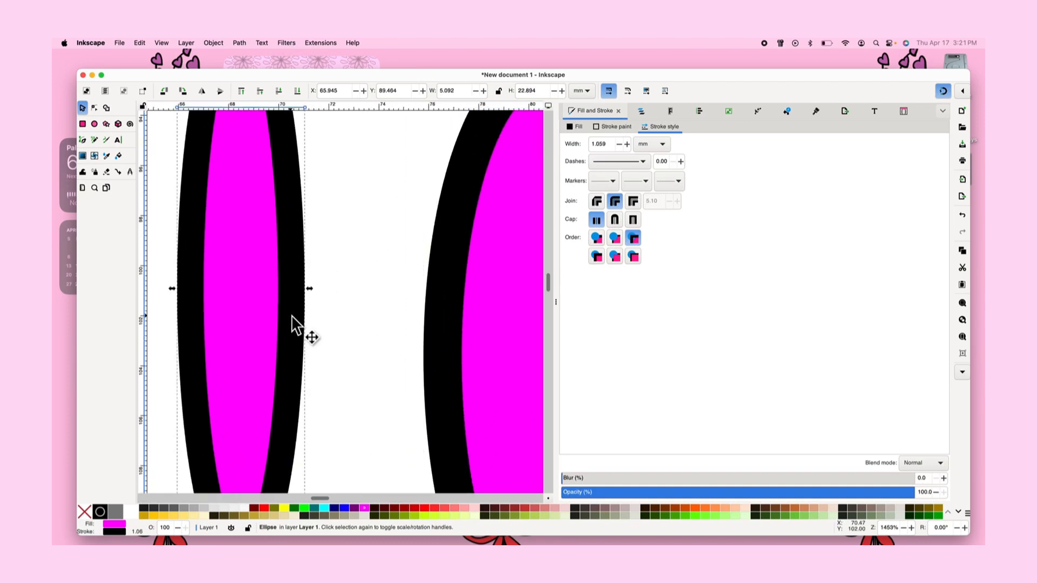
pyautogui.scroll(-4, 292, 317)
pyautogui.scroll(2, 291, 319)
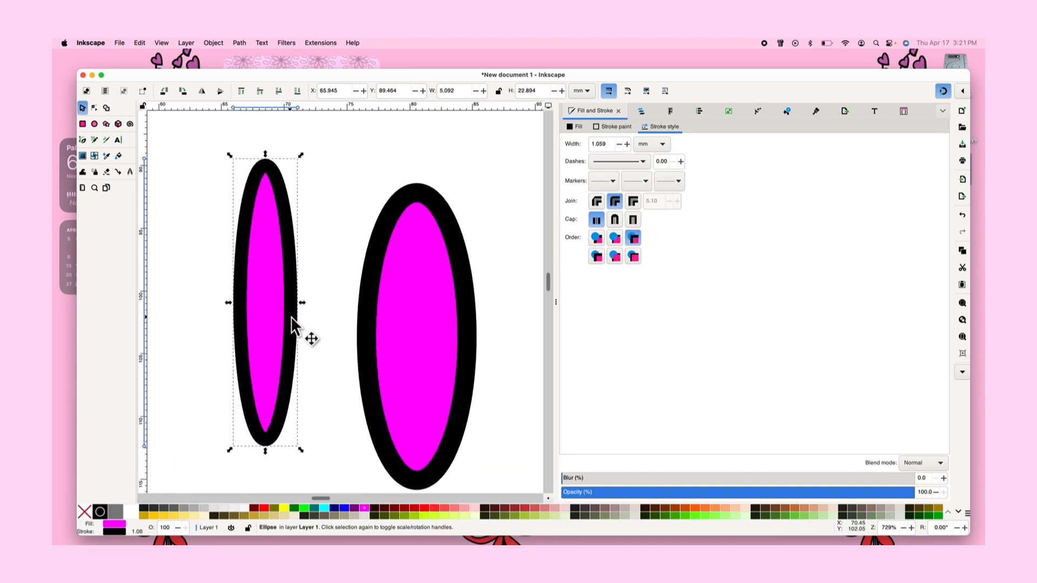
pyautogui.scroll(-2, 254, 369)
pyautogui.click(315, 360)
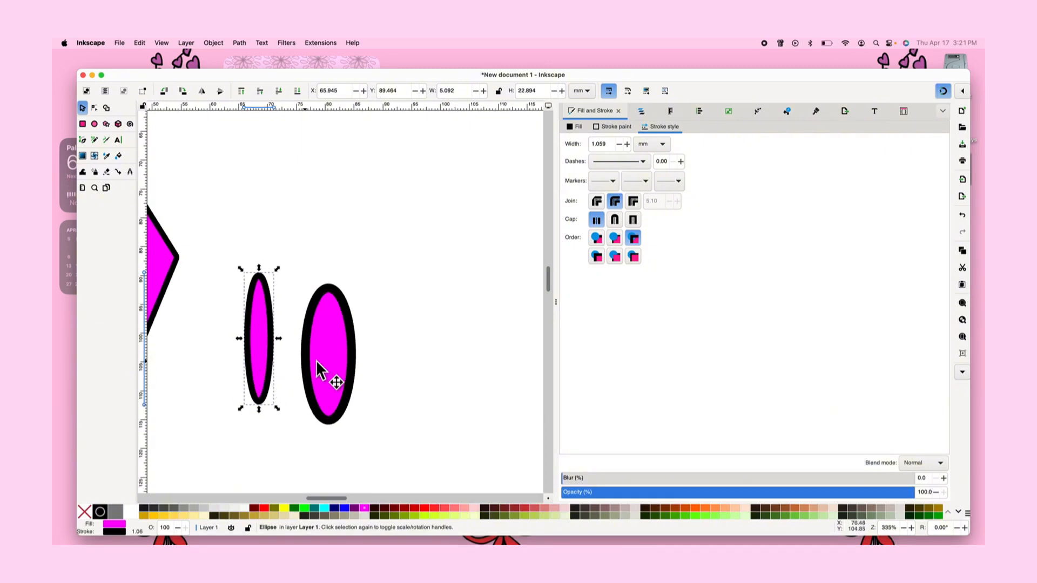
pyautogui.scroll(3, 333, 358)
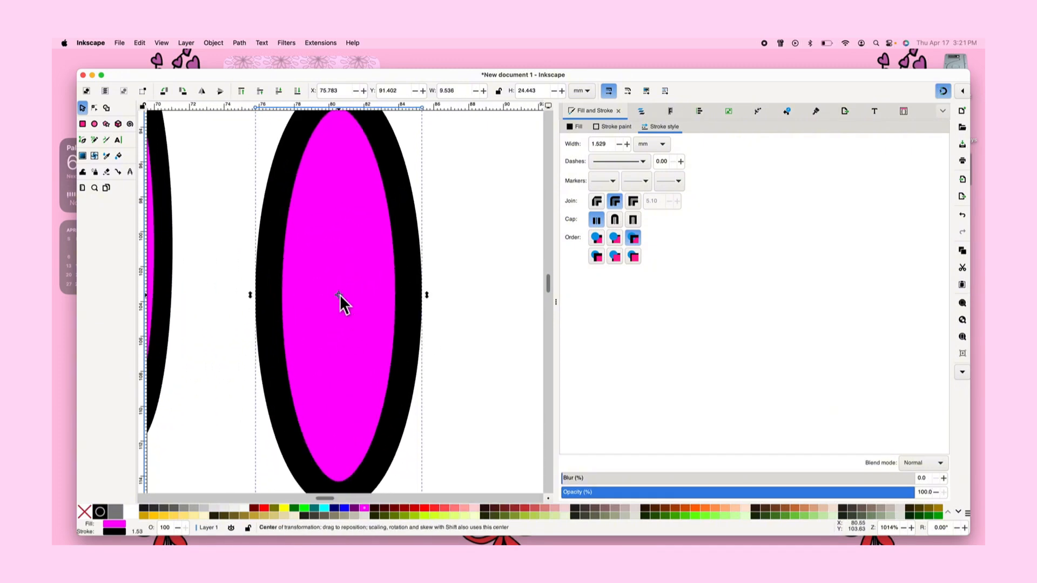
pyautogui.scroll(-2, 338, 305)
pyautogui.scroll(-1, 337, 309)
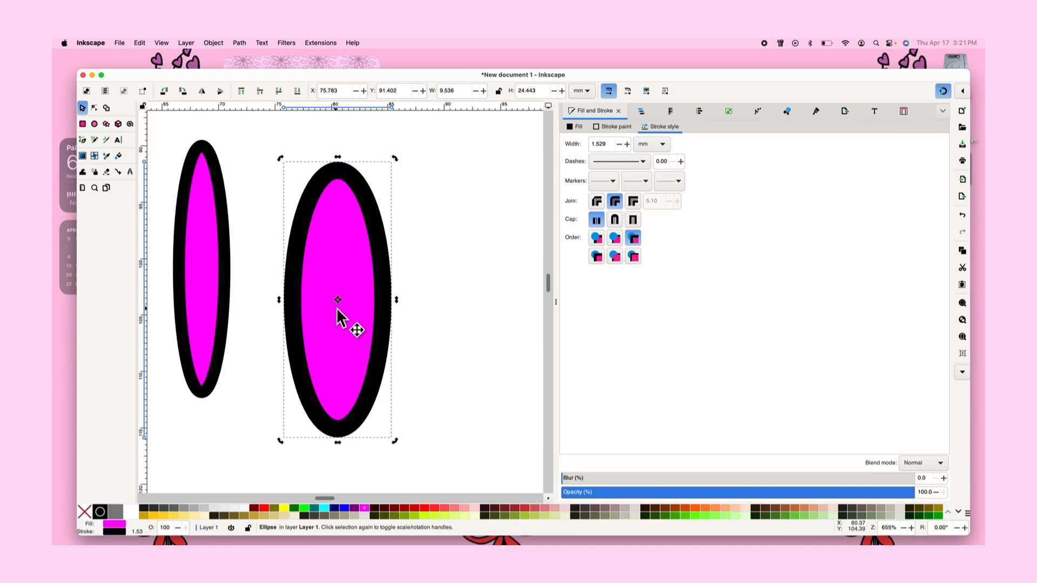
# Move the larger ellipse's rotation center to its top end and rotate the ellipse about that point
pyautogui.moveTo(338, 301); pyautogui.dragTo(336, 192)
pyautogui.click(414, 170)
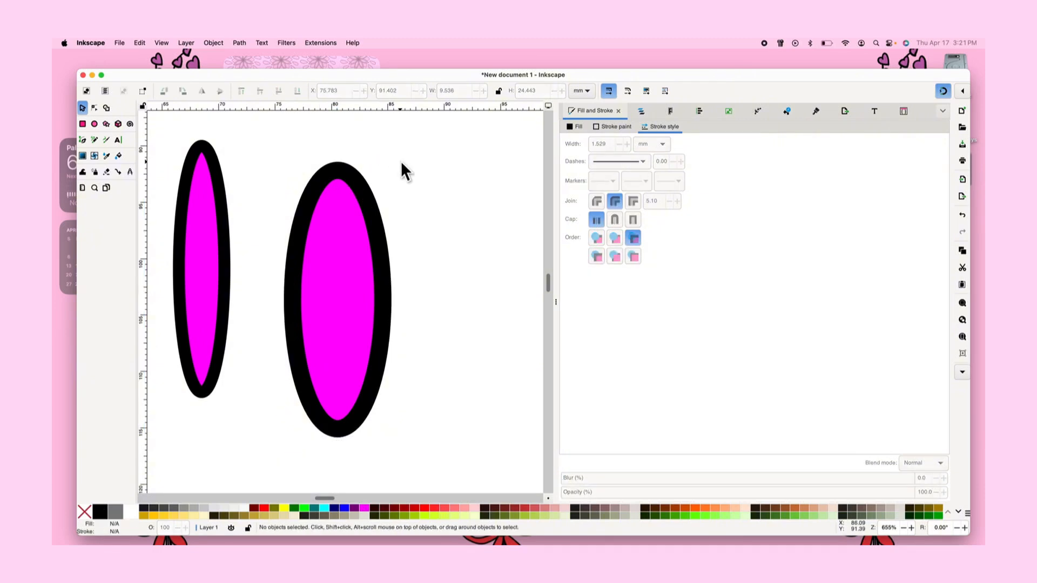
pyautogui.click(347, 266)
pyautogui.click(347, 266)
pyautogui.moveTo(395, 158); pyautogui.dragTo(249, 315)
pyautogui.press('c')
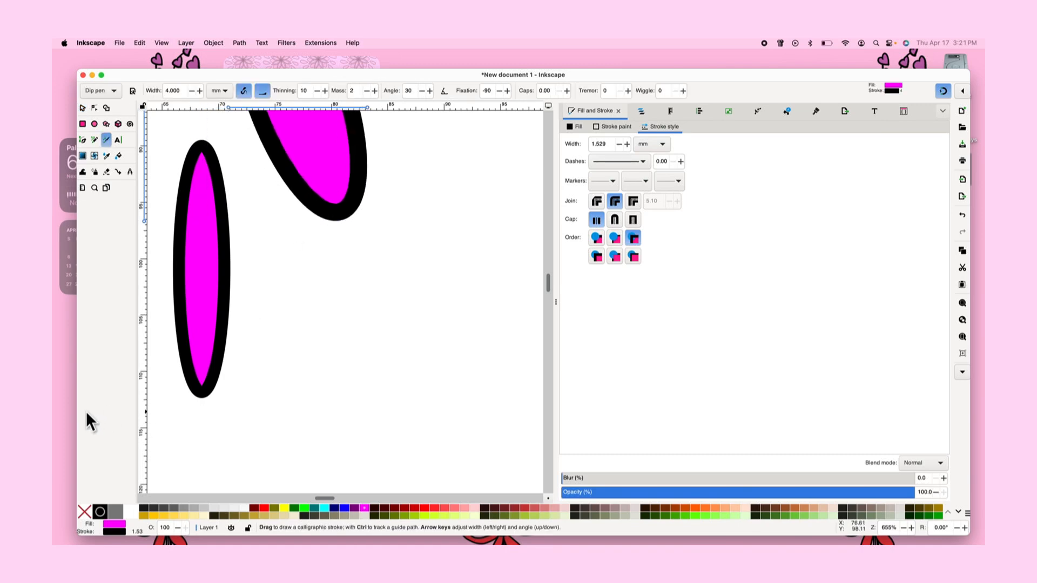
pyautogui.scroll(-8, 315, 202)
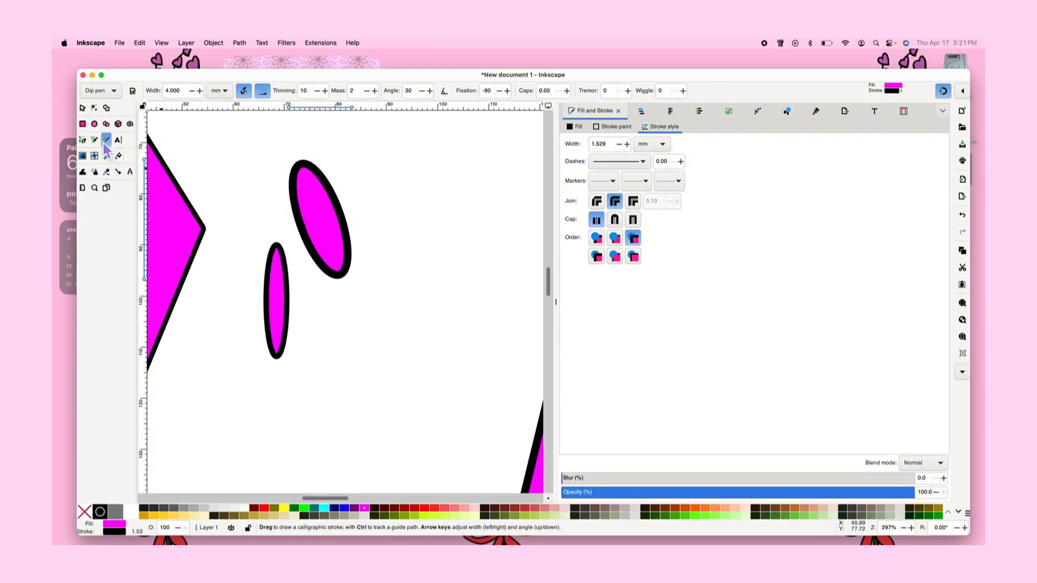
pyautogui.click(82, 108)
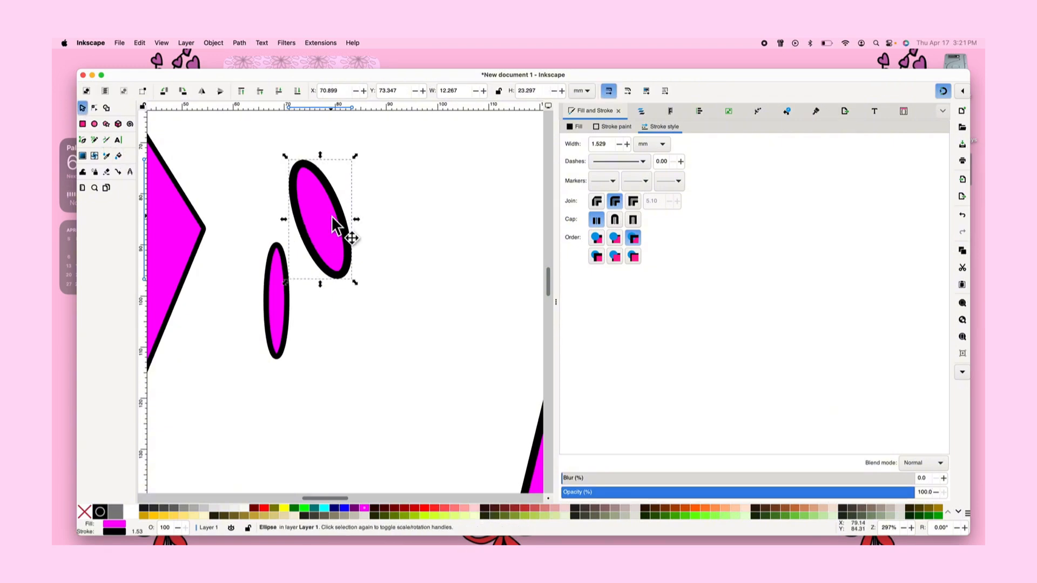
# Move the larger ellipse's rotation center to its bottom end and rotate the ellipse back upright
pyautogui.scroll(5, 331, 219)
pyautogui.scroll(3, 330, 218)
pyautogui.hscroll(-2, 331, 219)
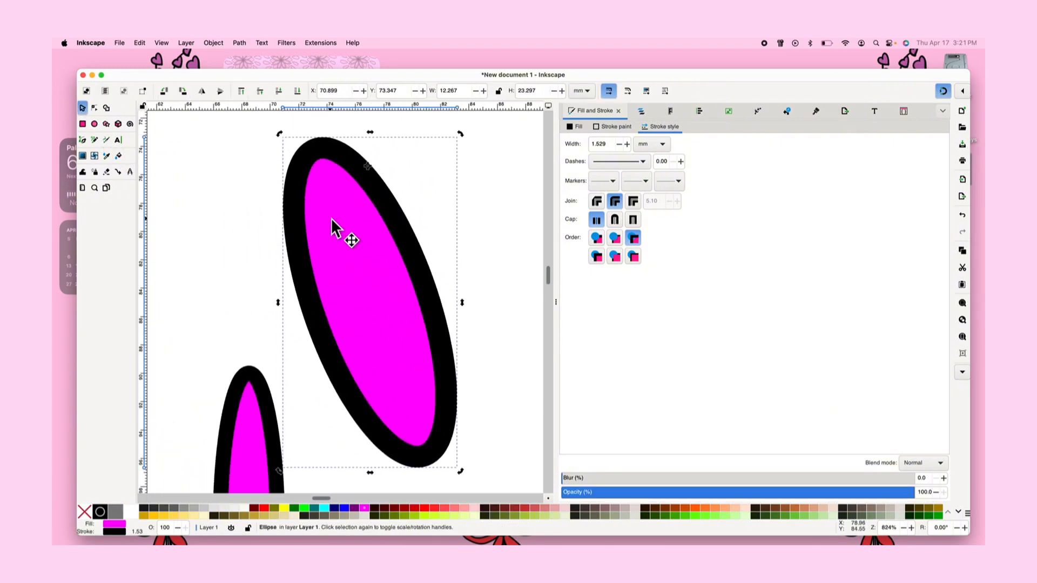
pyautogui.moveTo(368, 164); pyautogui.dragTo(420, 424)
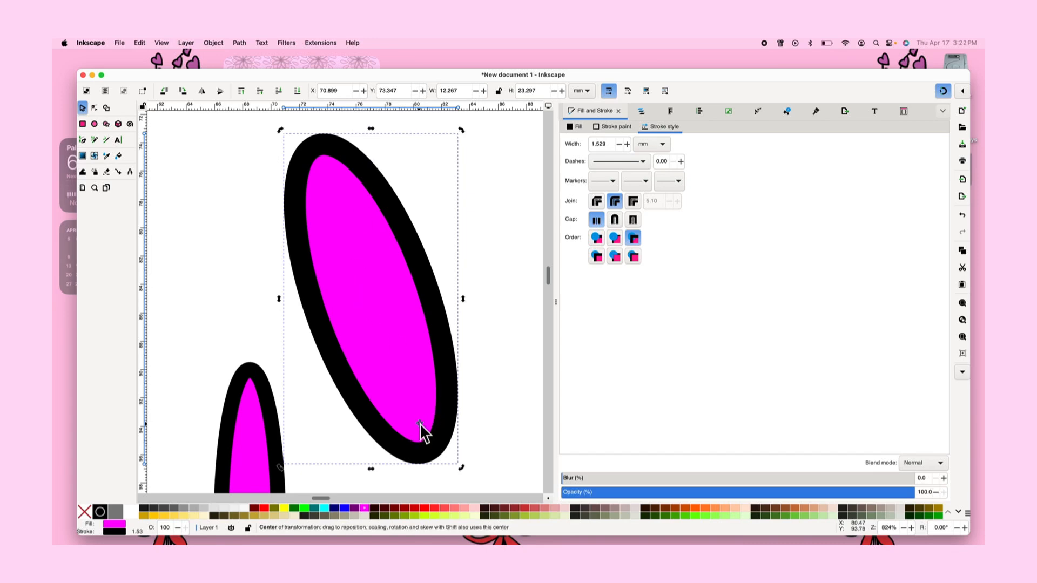
pyautogui.scroll(-2, 419, 423)
pyautogui.scroll(-3, 420, 423)
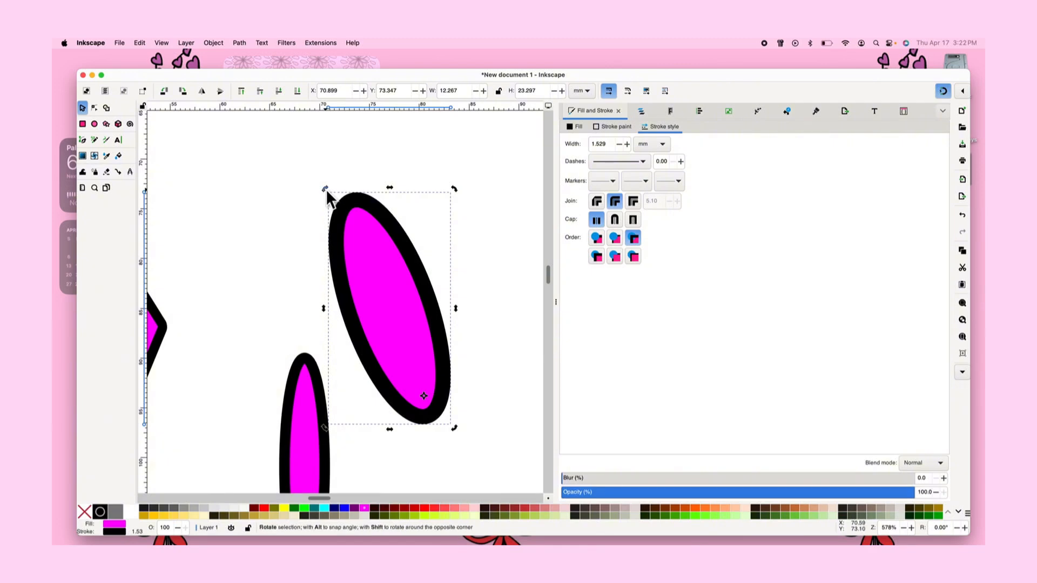
pyautogui.moveTo(323, 187); pyautogui.dragTo(398, 212)
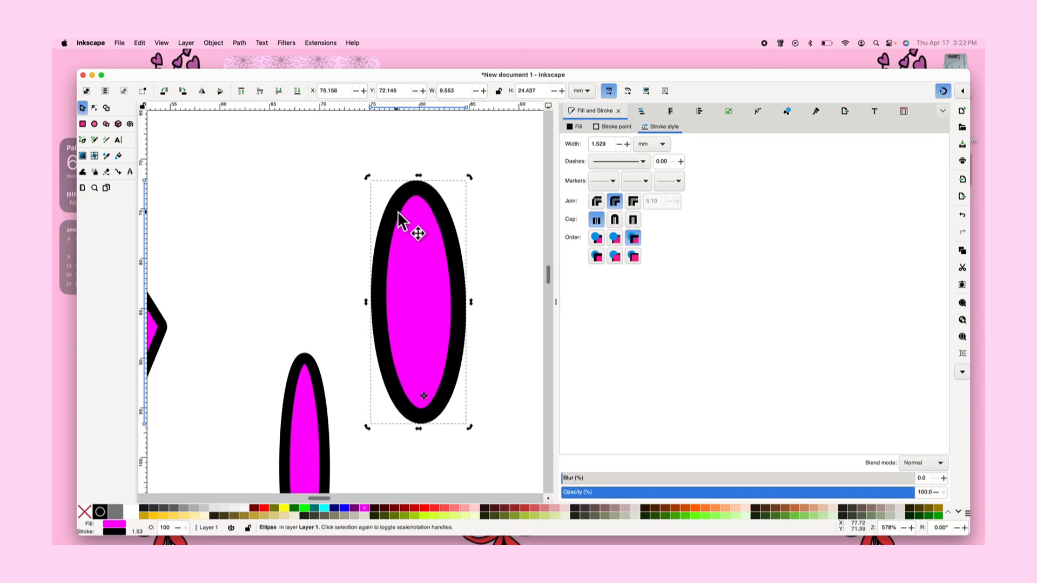
# Paste a copy of the ellipse and drag it below the original
pyautogui.press('super+v')
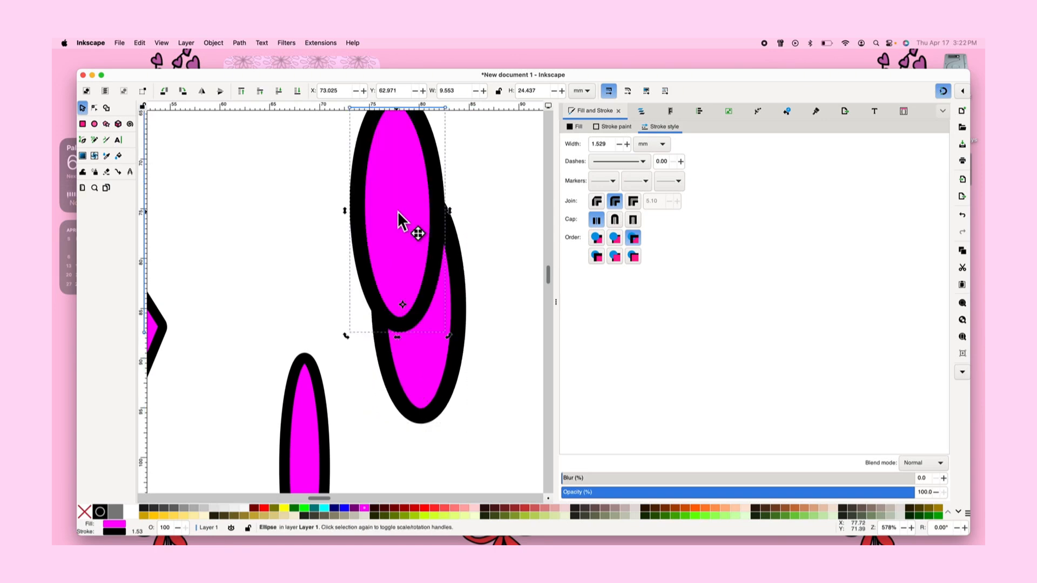
pyautogui.moveTo(398, 212); pyautogui.dragTo(464, 400)
# Rotate the selected ellipse copy to horizontal and place it to the right of the petal junction
pyautogui.scroll(3, 419, 313)
pyautogui.scroll(2, 419, 313)
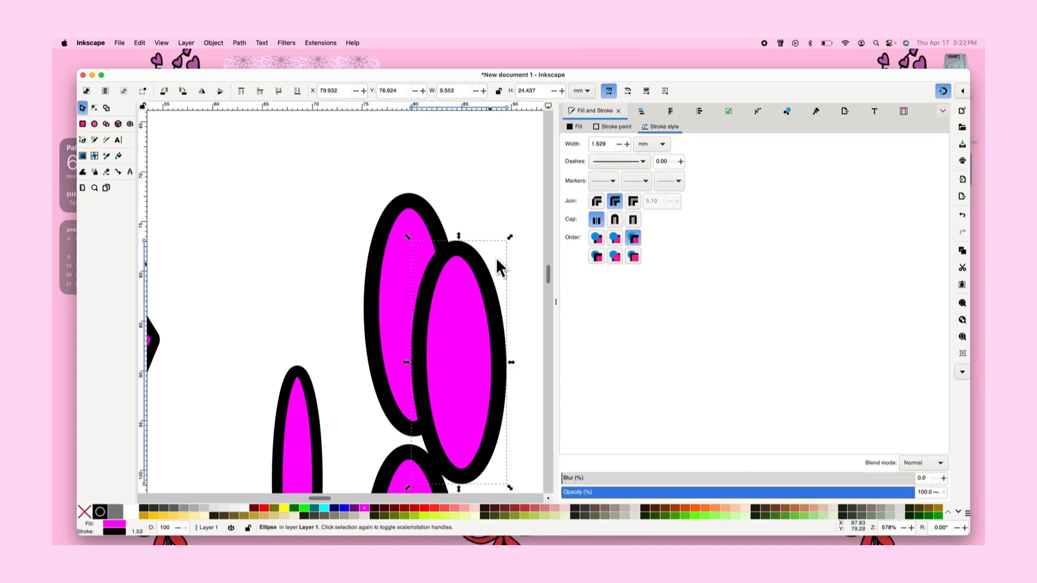
pyautogui.click(463, 303)
pyautogui.moveTo(510, 235); pyautogui.dragTo(362, 457)
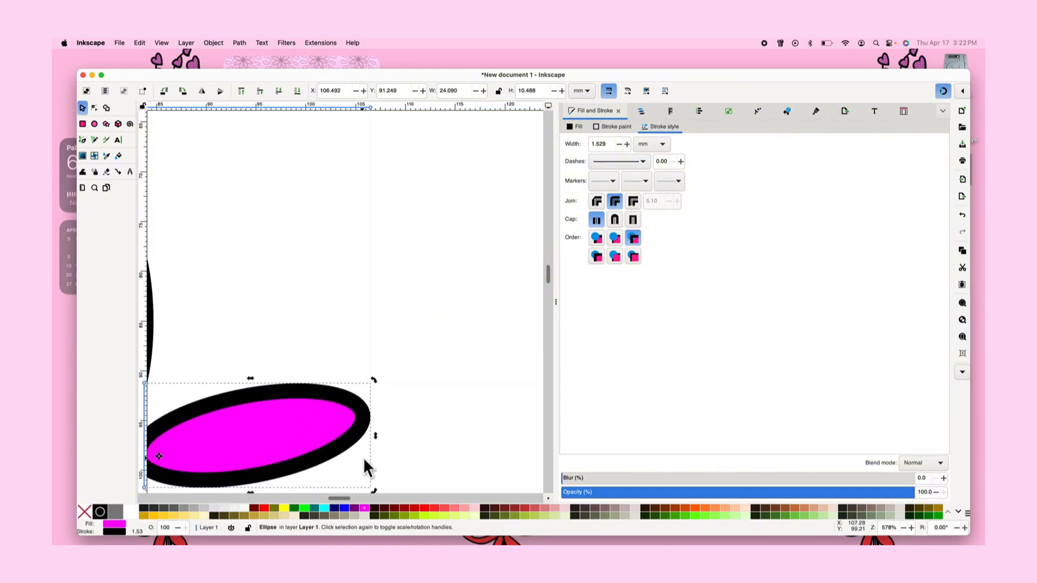
pyautogui.hscroll(-5, 363, 458)
pyautogui.scroll(-2, 363, 458)
pyautogui.moveTo(370, 412); pyautogui.dragTo(360, 384)
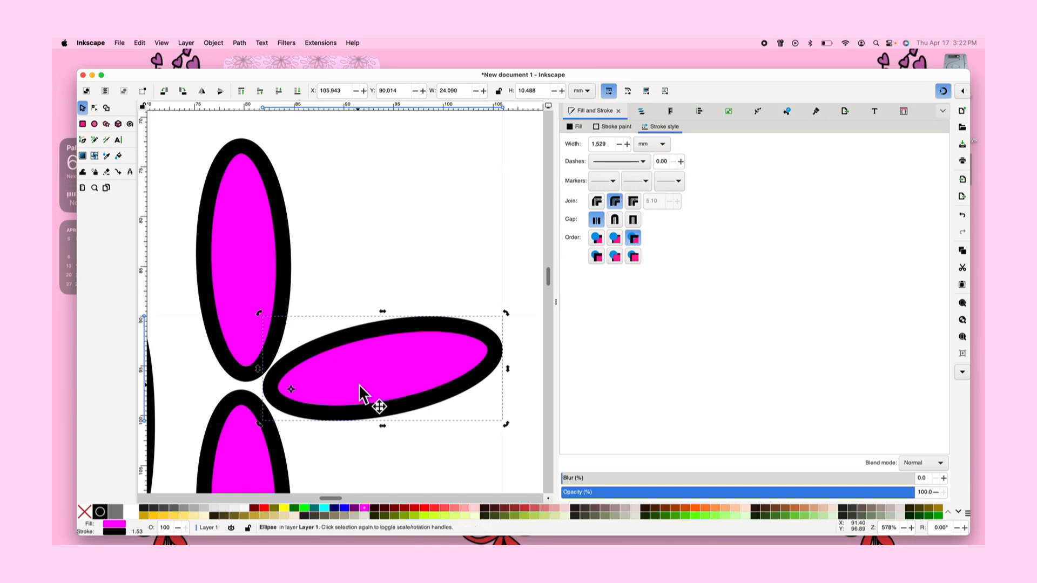
# Move the small narrow ellipse up and out of the way toward the upper left
pyautogui.scroll(1, 360, 384)
pyautogui.scroll(-3, 366, 381)
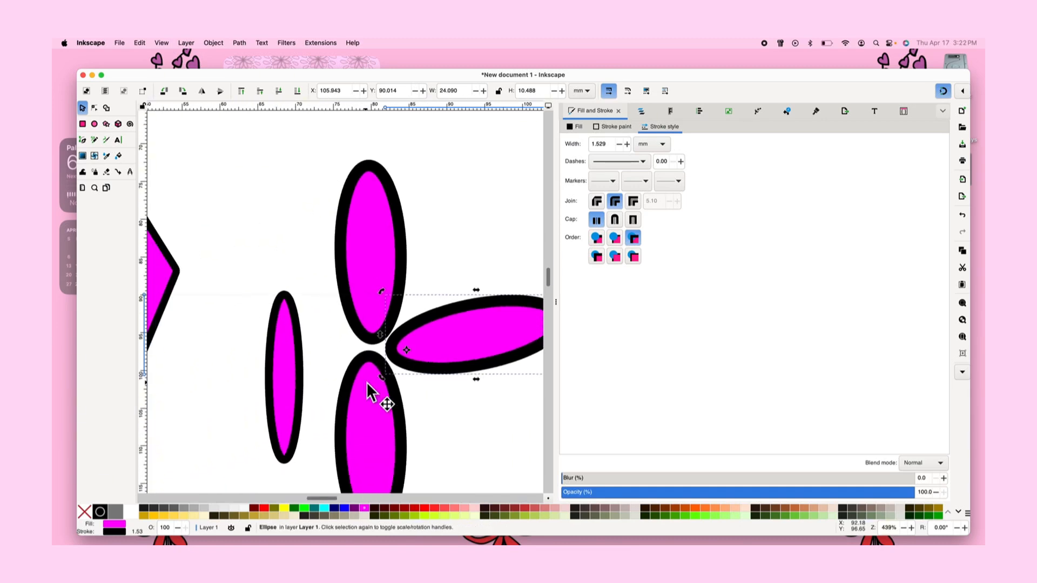
pyautogui.click(275, 387)
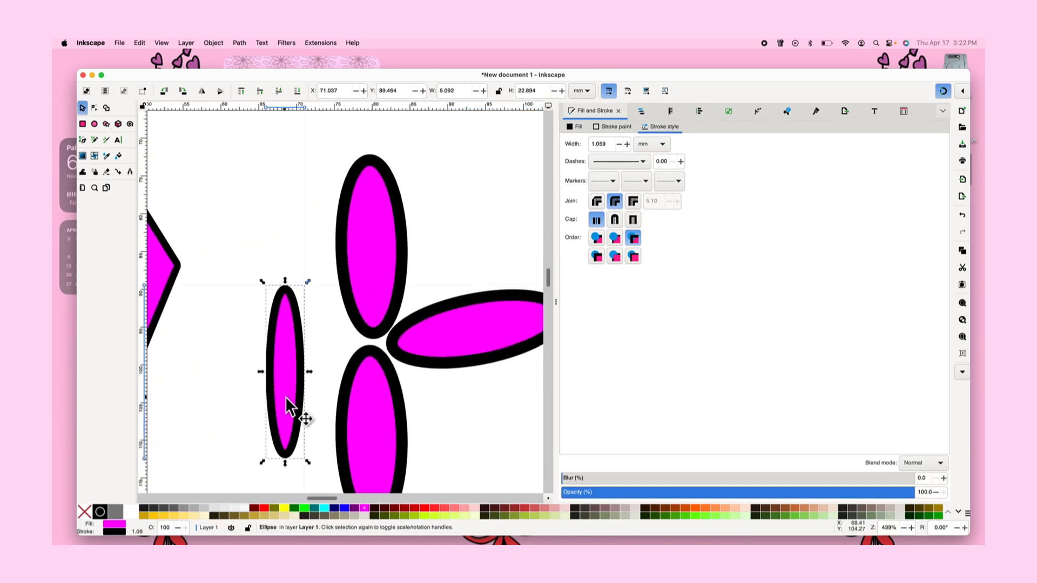
pyautogui.moveTo(285, 396); pyautogui.dragTo(231, 205)
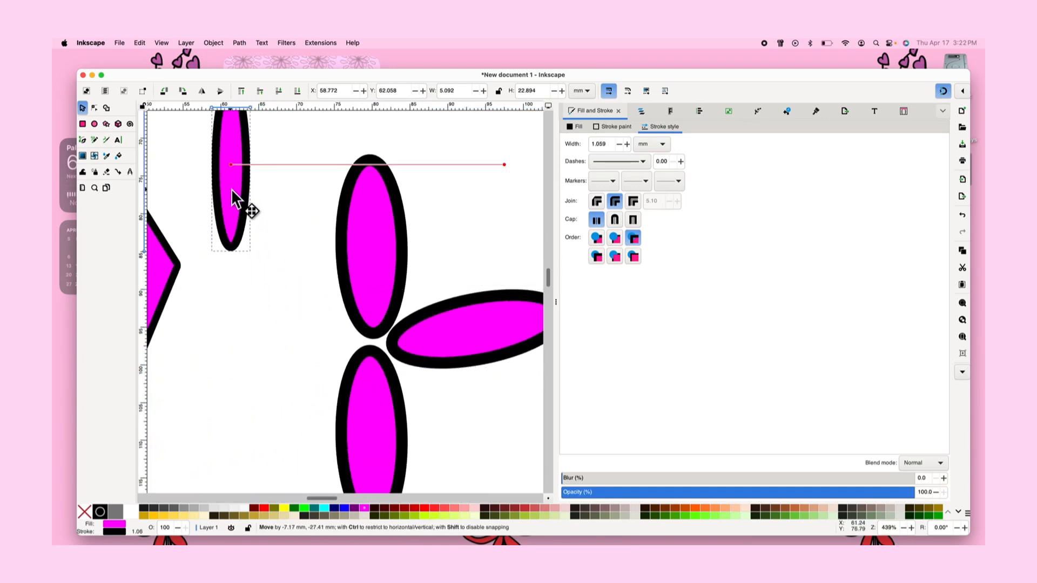
# Try moving the horizontal ellipse toward the centre and undo the move
pyautogui.click(433, 360)
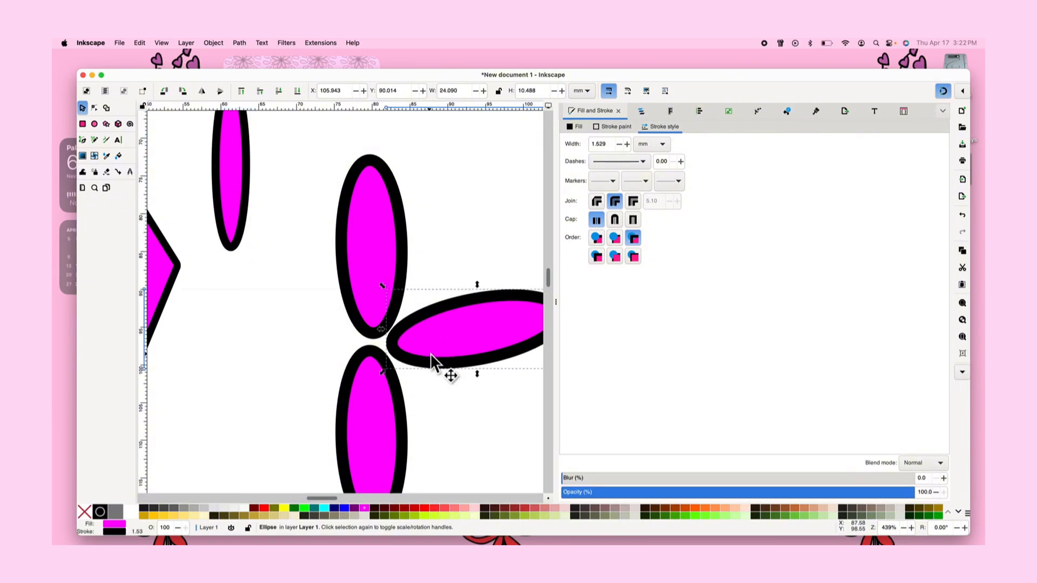
pyautogui.moveTo(432, 360); pyautogui.dragTo(368, 348)
pyautogui.click(140, 42)
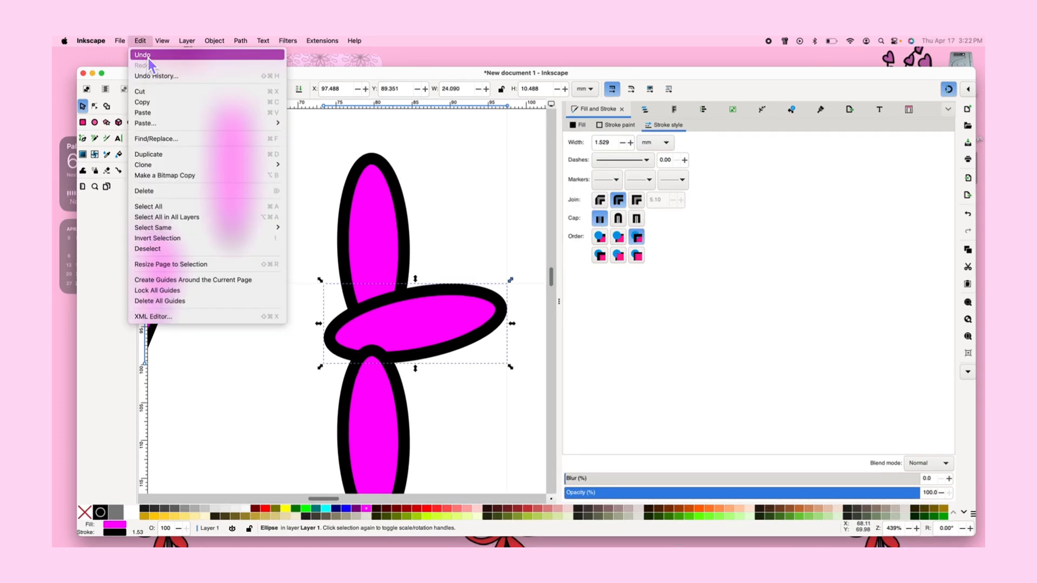
pyautogui.click(147, 59)
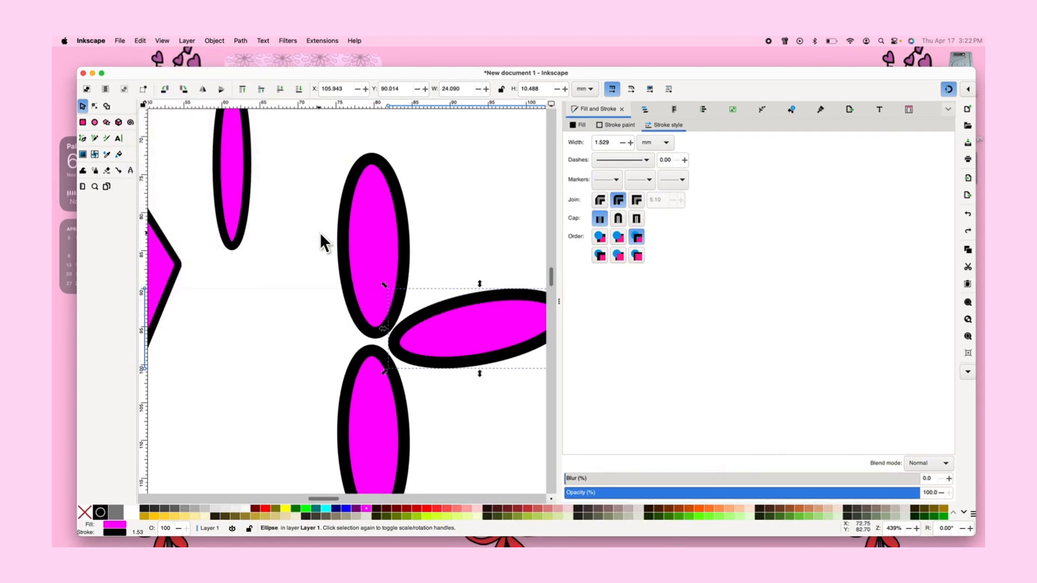
# Paste another horizontal ellipse and place it left of the junction to complete the four-petal flower
pyautogui.hotkey('ctrl', 'v')
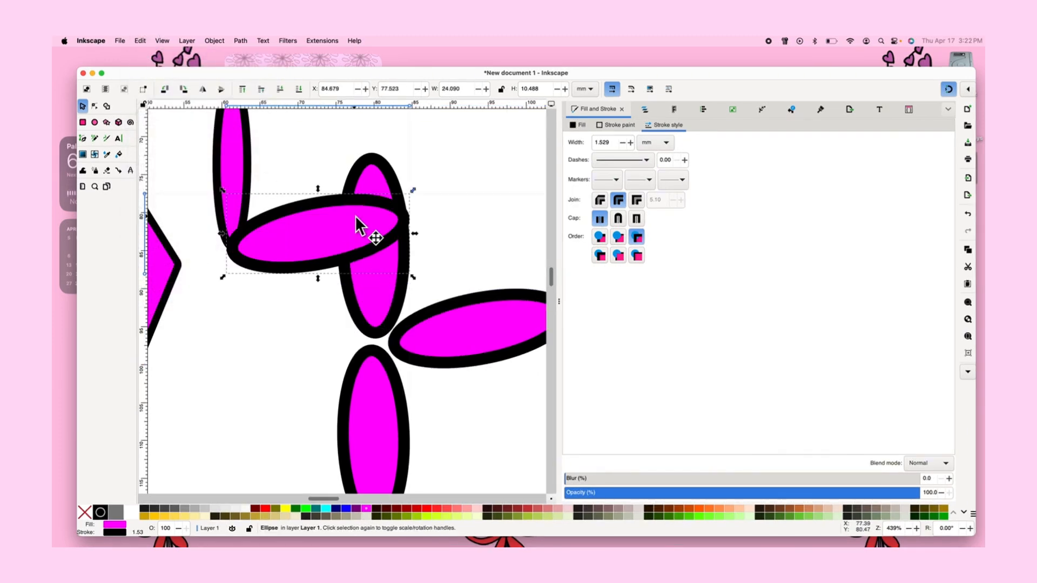
pyautogui.moveTo(357, 225); pyautogui.dragTo(300, 338)
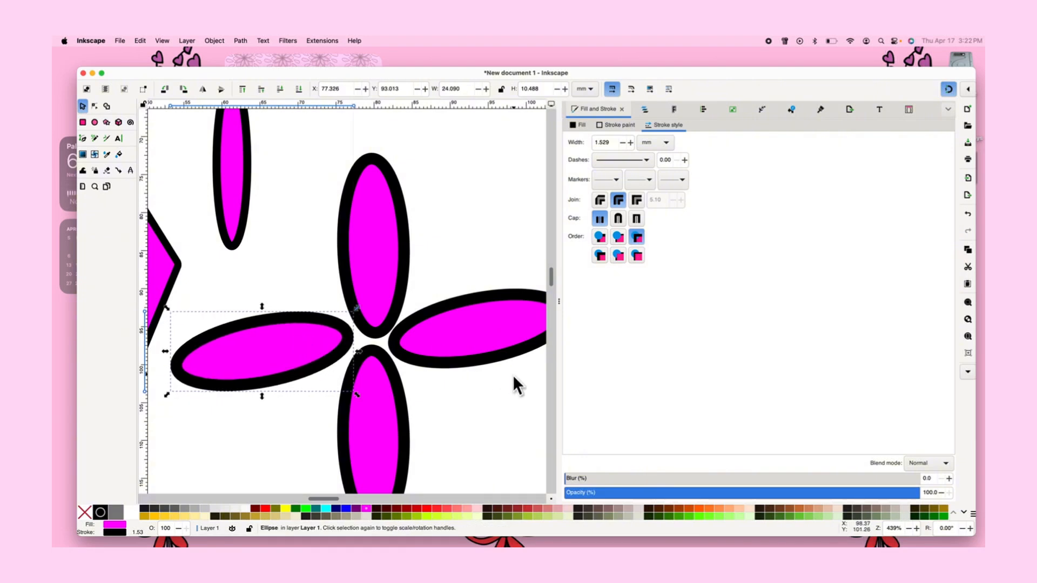
pyautogui.click(487, 390)
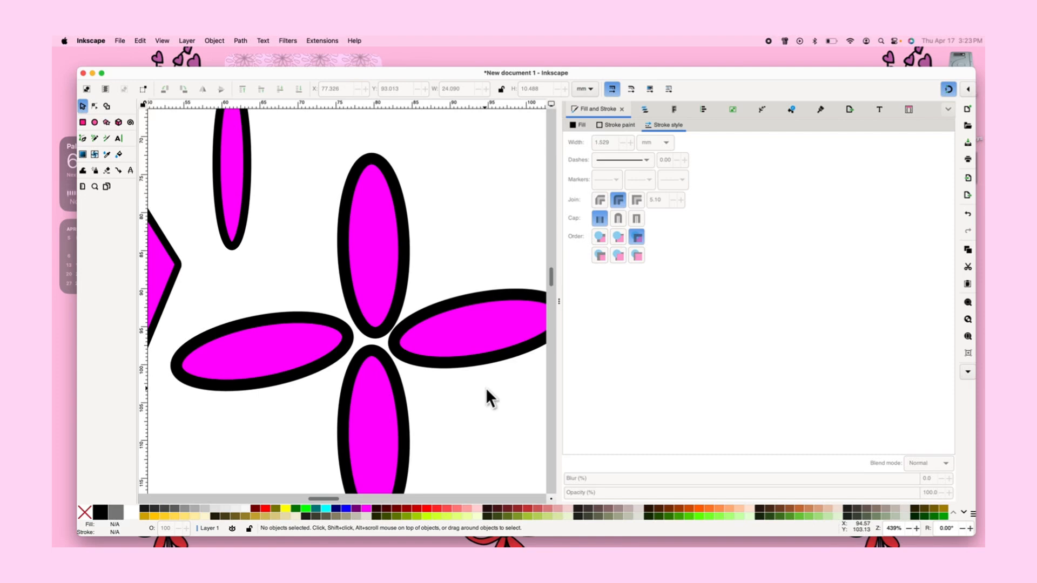
pyautogui.scroll(-3, 486, 389)
pyautogui.scroll(-2, 486, 389)
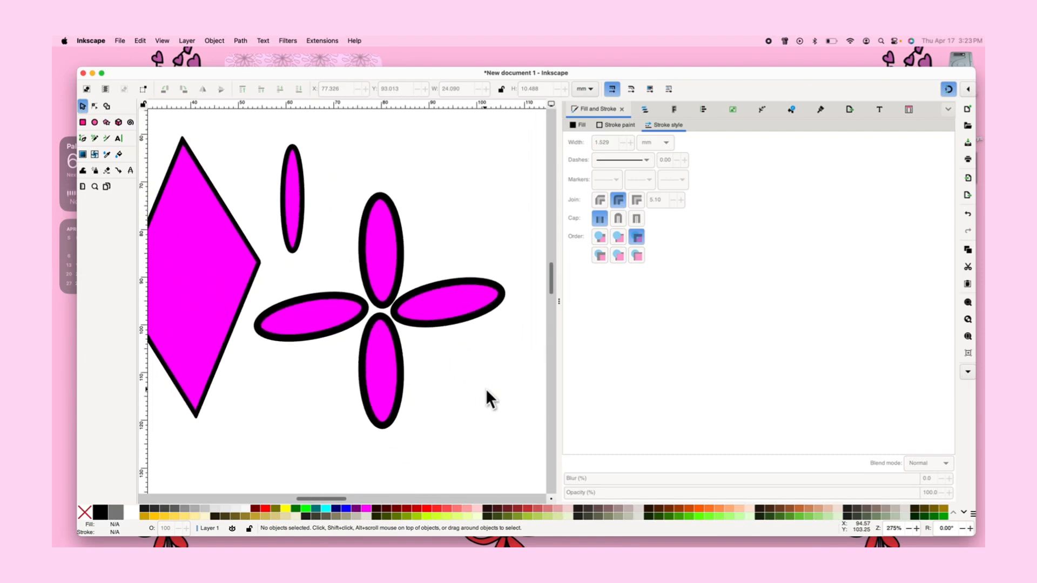
pyautogui.scroll(3, 486, 389)
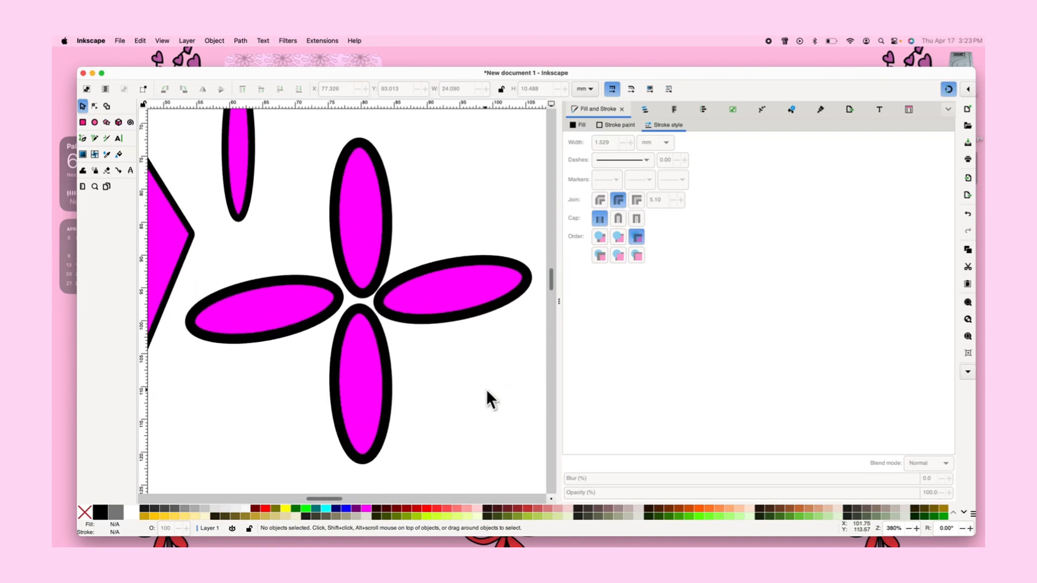
# Draw a circle over the petal junction and fill it light yellow
pyautogui.click(455, 316)
pyautogui.click(361, 258)
pyautogui.click(430, 347)
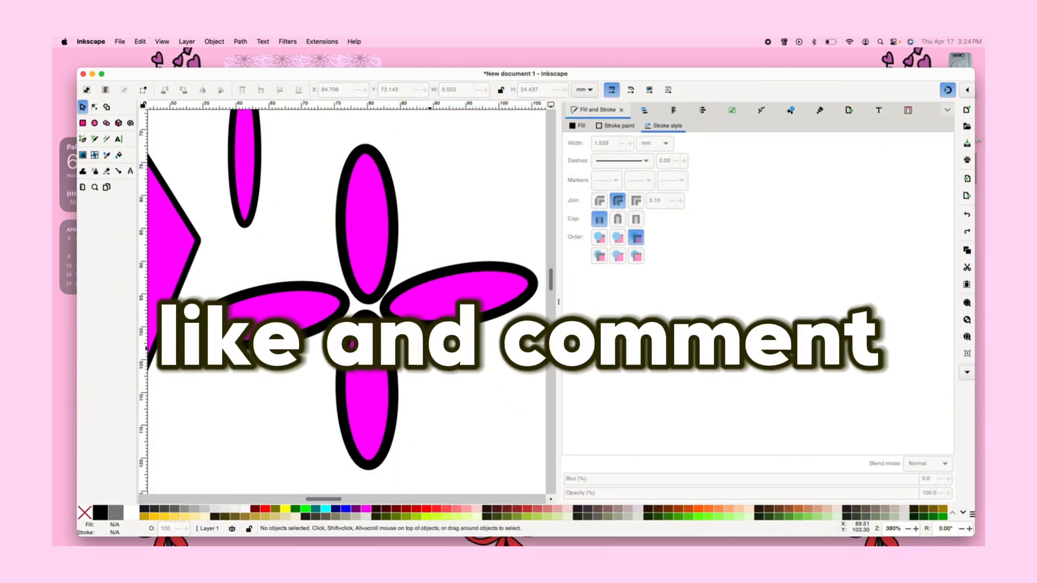
pyautogui.click(95, 124)
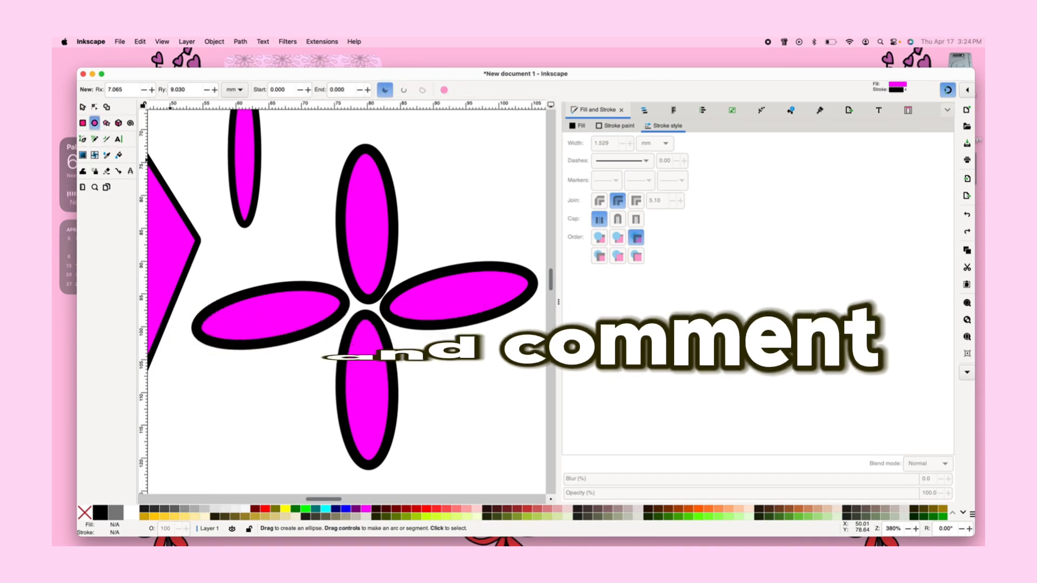
pyautogui.moveTo(315, 253); pyautogui.dragTo(409, 356)
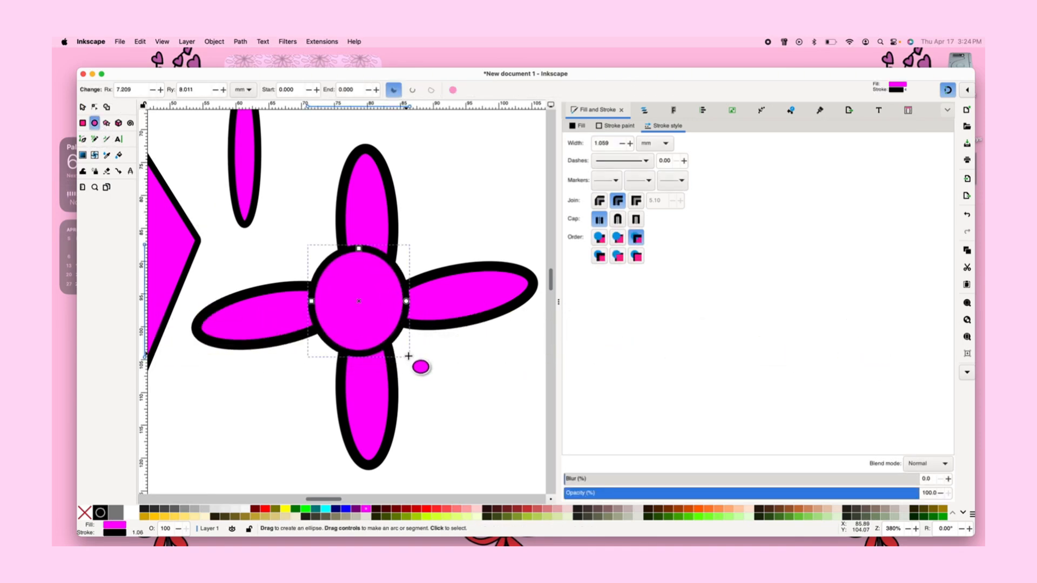
pyautogui.click(474, 520)
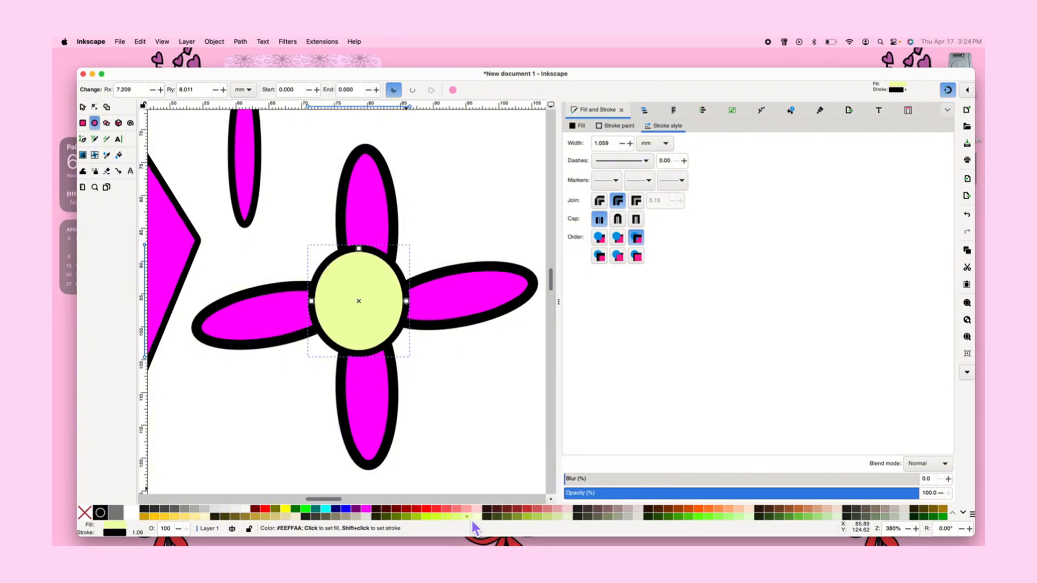
pyautogui.click(447, 435)
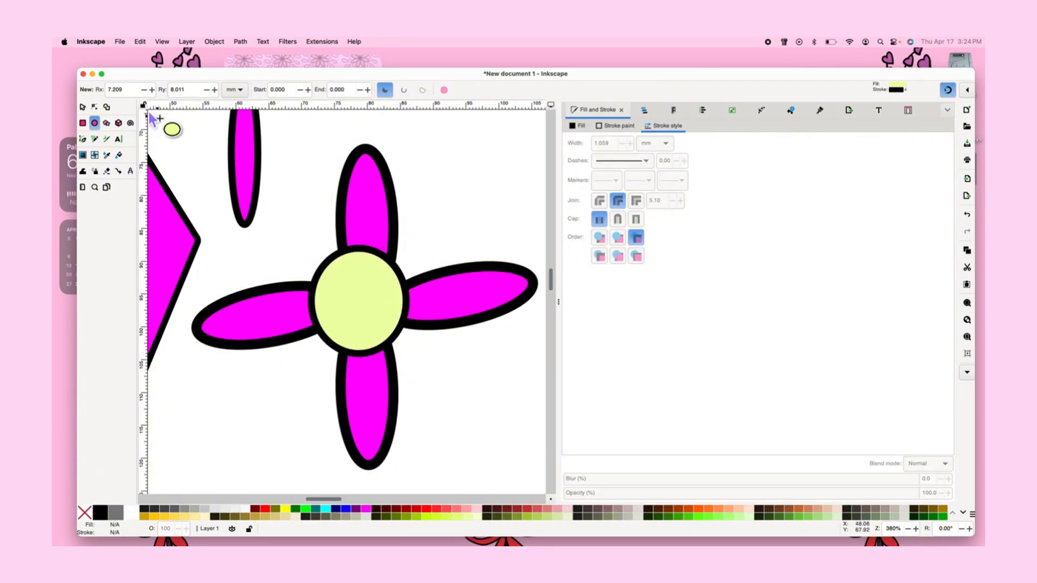
pyautogui.click(83, 107)
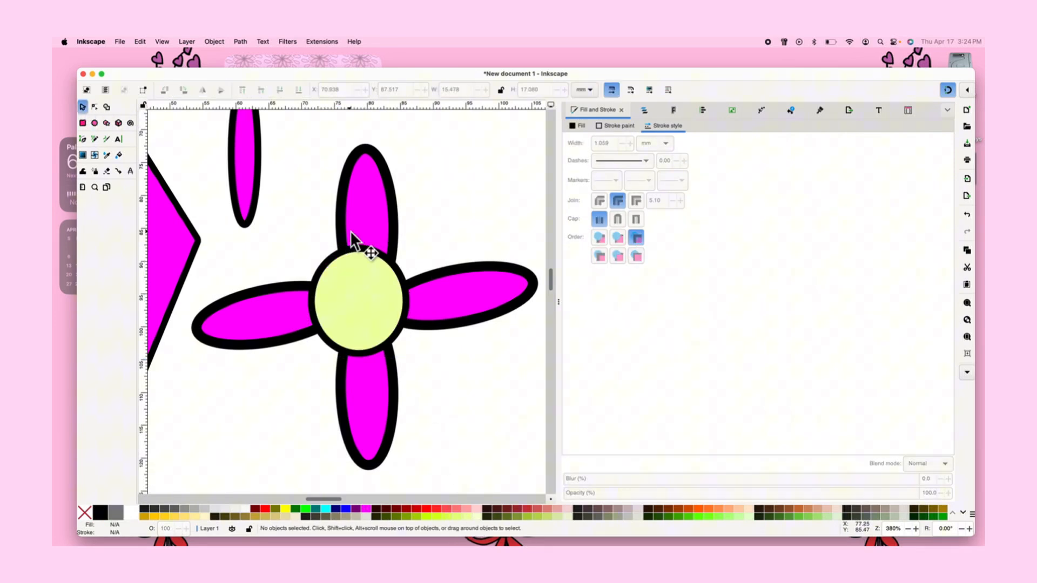
pyautogui.click(449, 285)
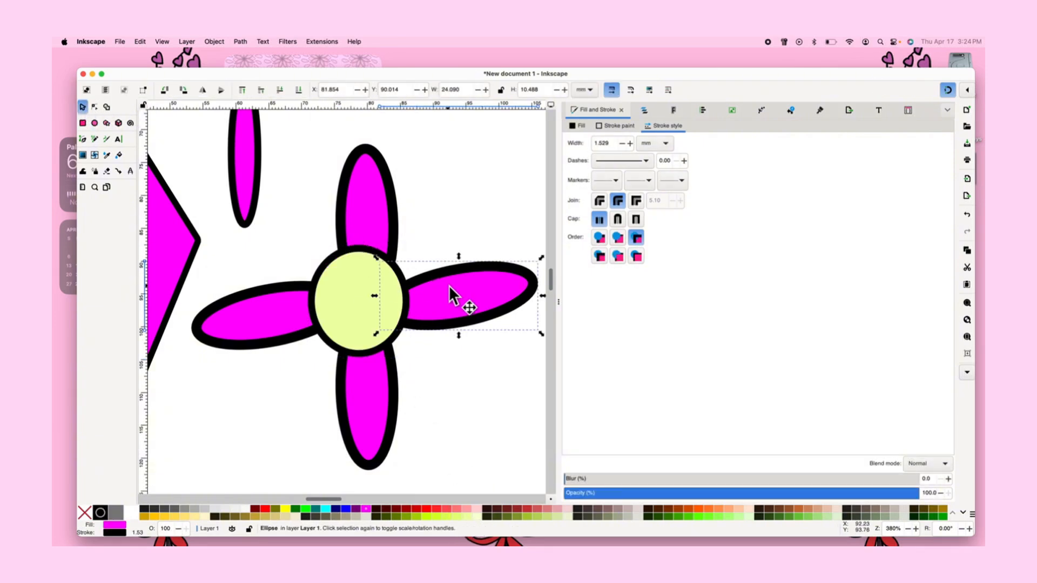
pyautogui.click(619, 93)
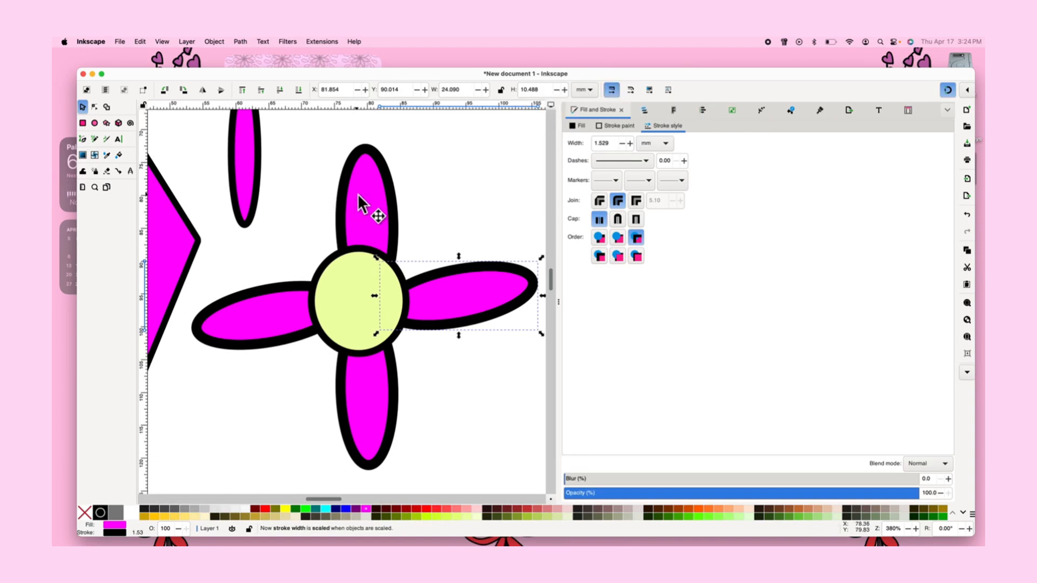
pyautogui.click(361, 201)
pyautogui.click(616, 96)
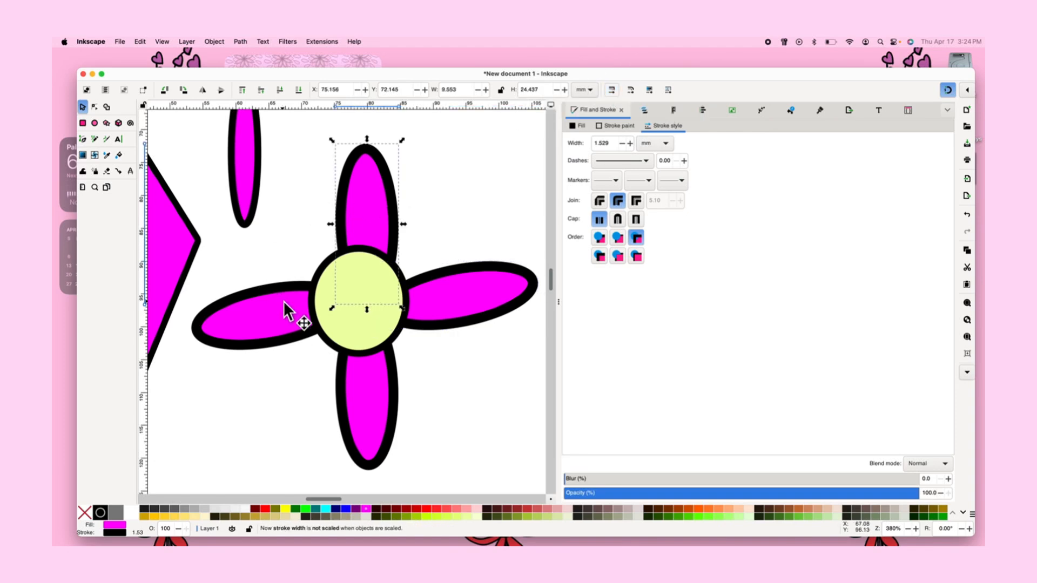
pyautogui.click(471, 232)
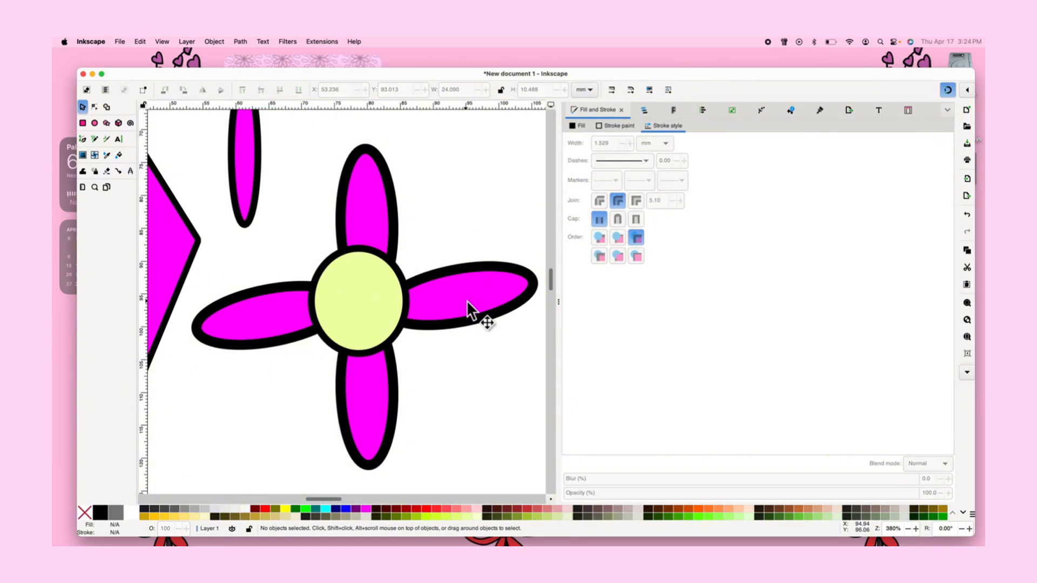
# Move the right petal's rotation centre to its middle and tilt the petal slightly
pyautogui.click(465, 300)
pyautogui.hscroll(2, 498, 319)
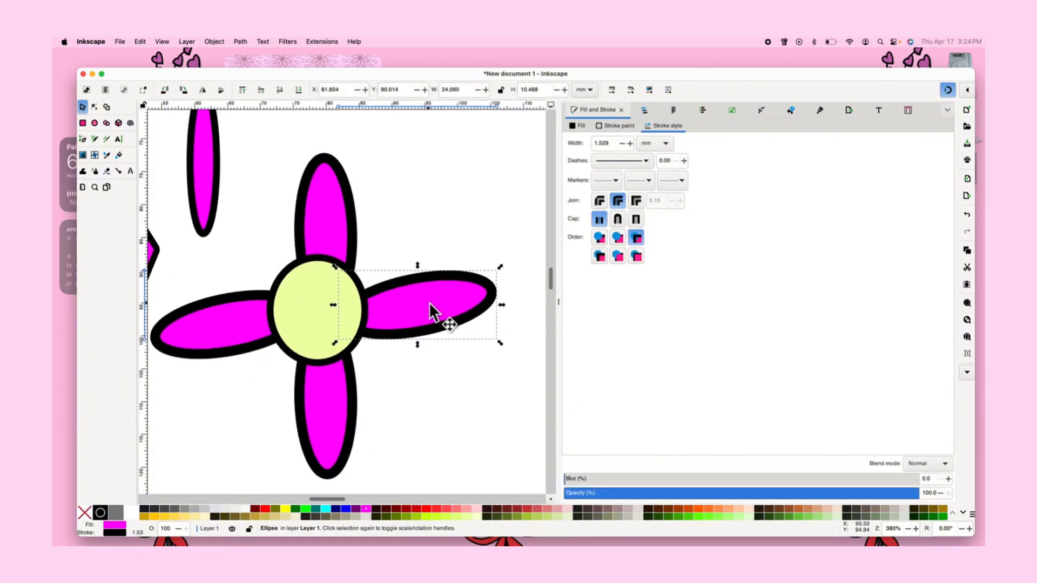
pyautogui.click(409, 304)
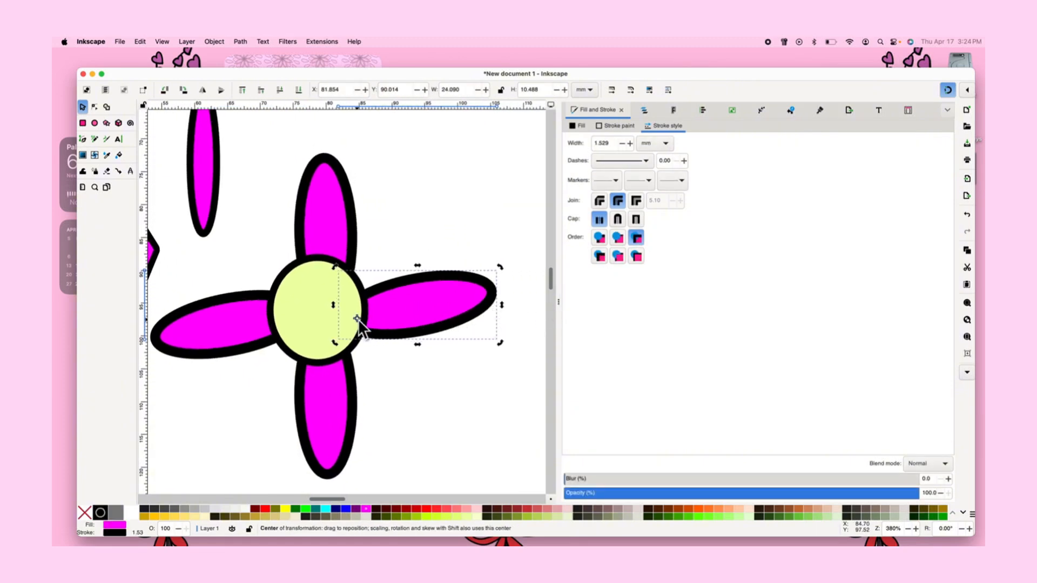
pyautogui.moveTo(357, 319); pyautogui.dragTo(409, 305)
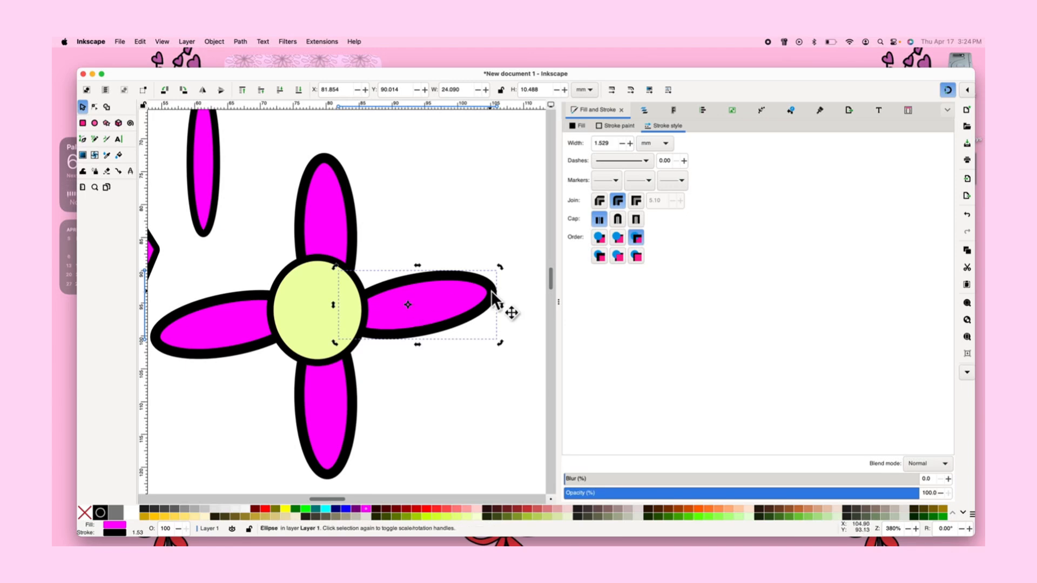
pyautogui.moveTo(500, 267); pyautogui.dragTo(510, 273)
pyautogui.hscroll(-2, 510, 273)
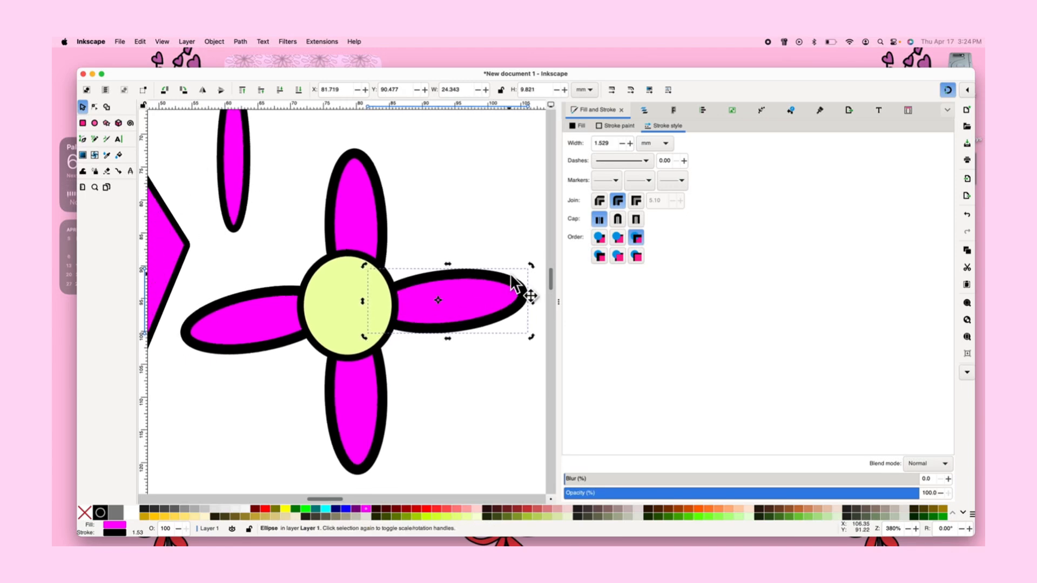
# Duplicate the right petal, move the copy up and rotate it diagonally between the top and right petals
pyautogui.click(469, 349)
pyautogui.click(452, 312)
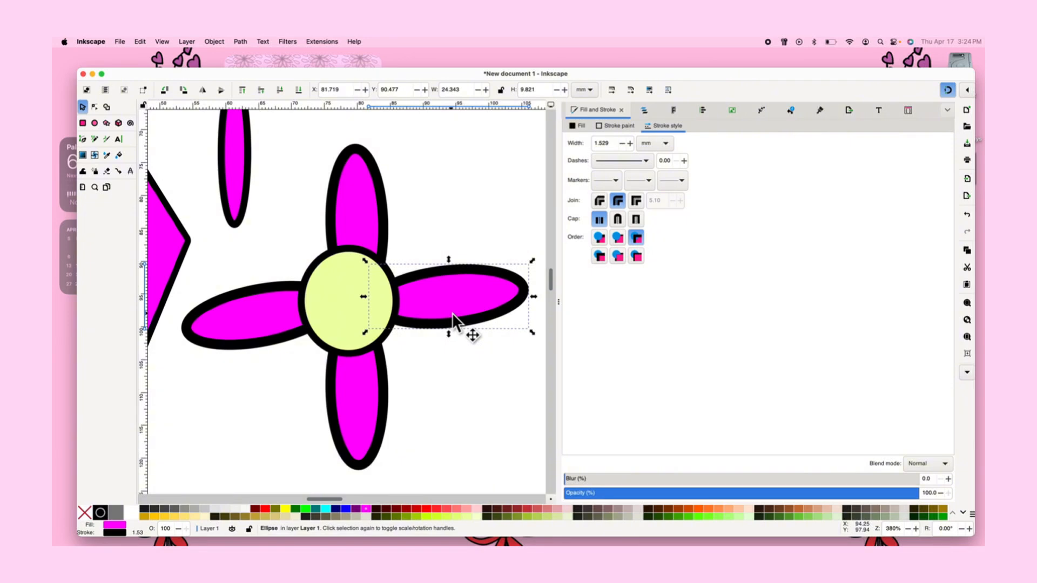
pyautogui.hotkey('ctrl', 'd')
pyautogui.moveTo(452, 313); pyautogui.dragTo(449, 225)
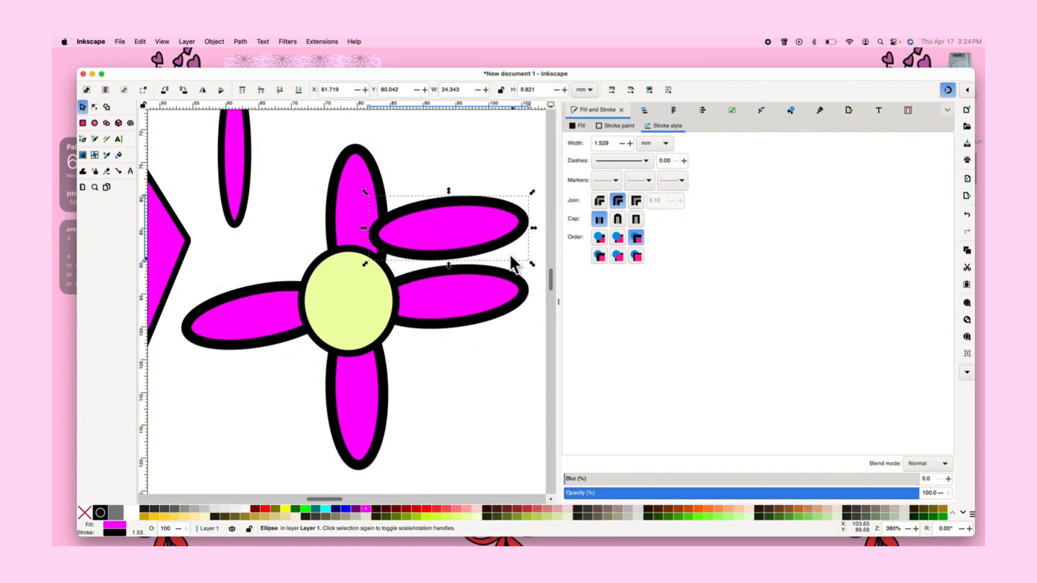
pyautogui.click(493, 235)
pyautogui.moveTo(531, 264); pyautogui.dragTo(439, 225)
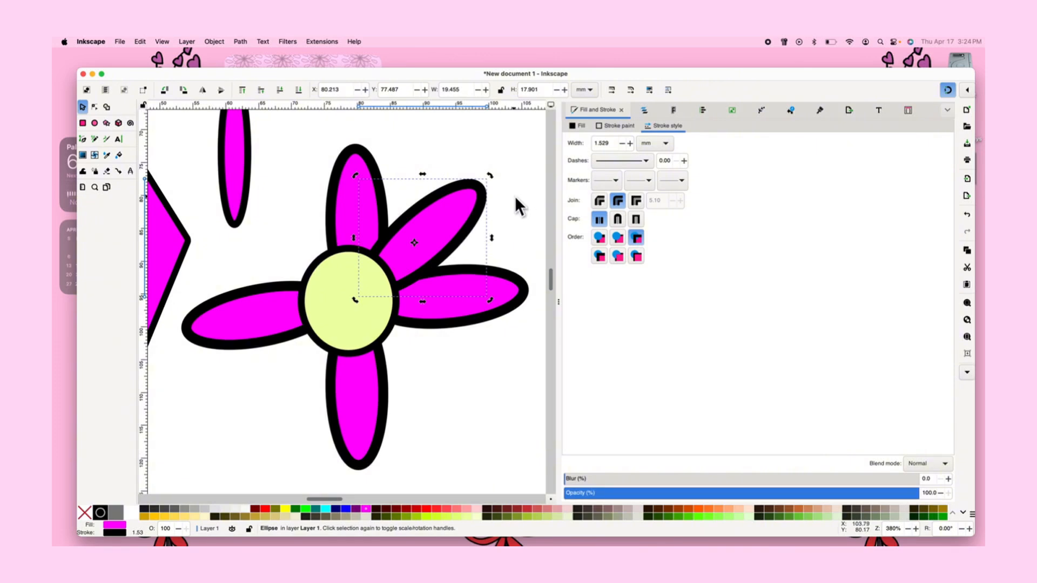
pyautogui.click(451, 240)
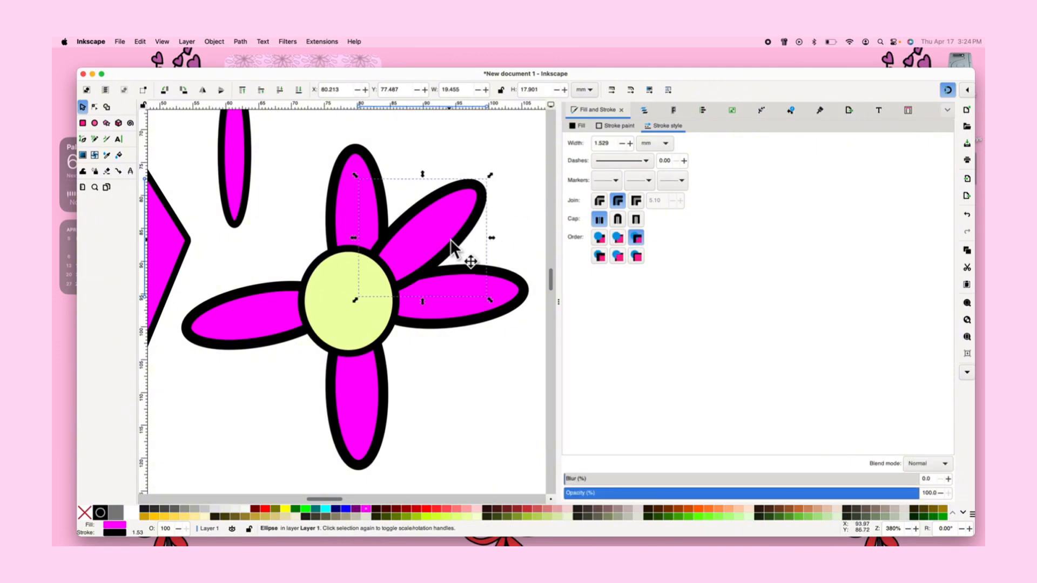
# Paste another petal copy and rotate it into the gap between the right and bottom petals
pyautogui.press('super+v')
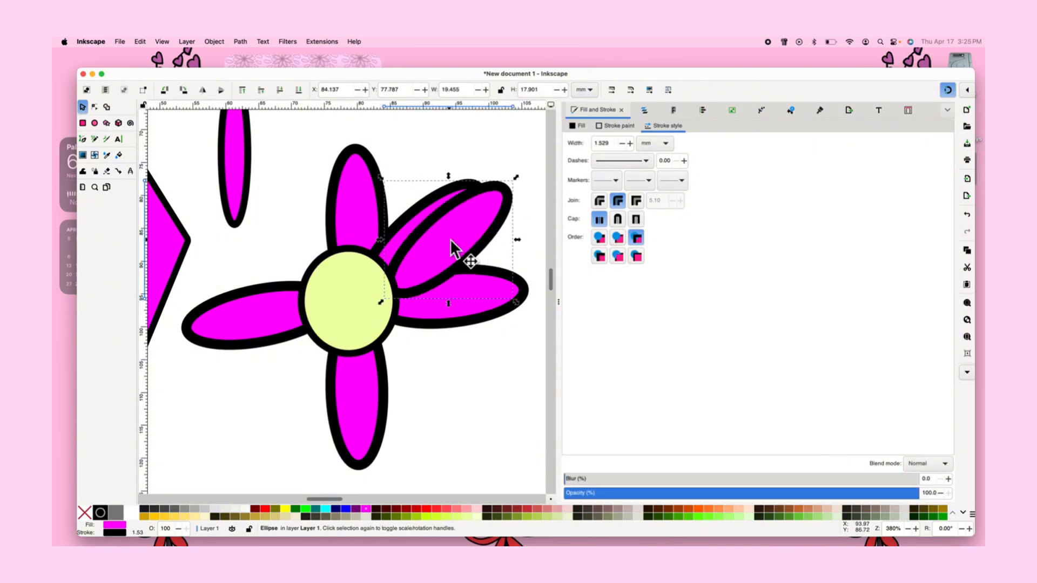
pyautogui.moveTo(449, 239); pyautogui.dragTo(455, 424)
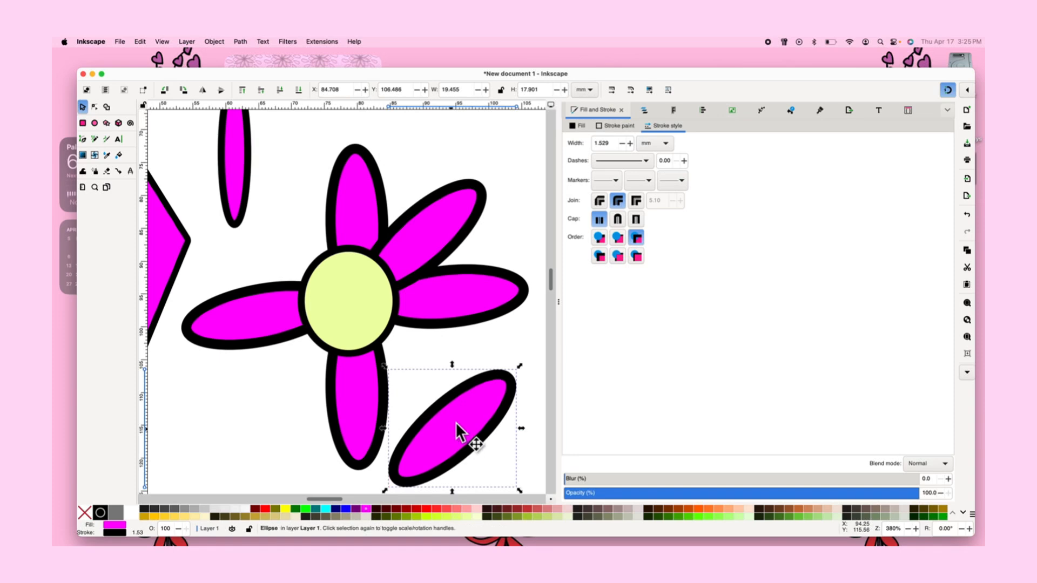
pyautogui.click(484, 430)
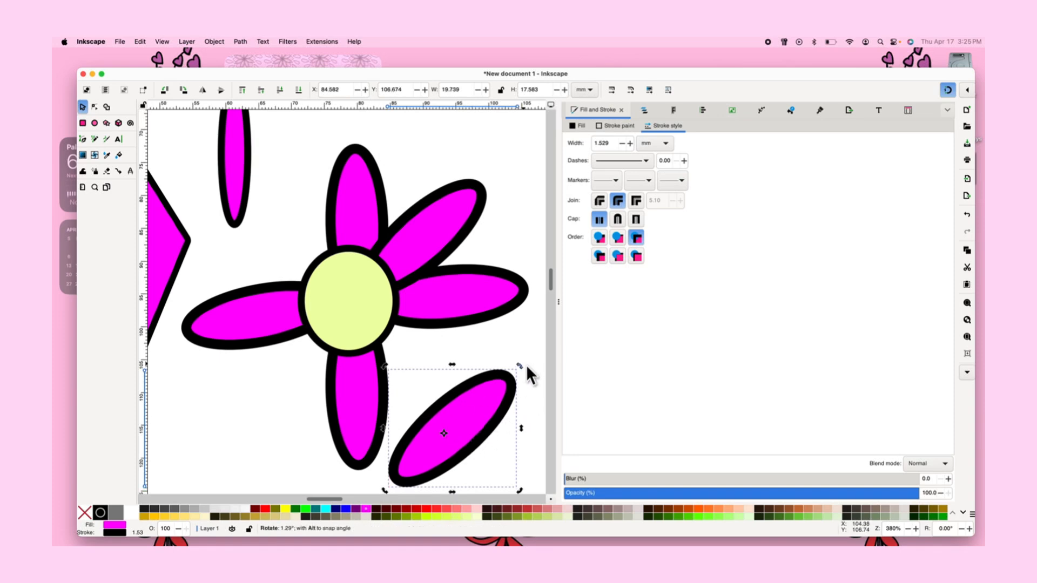
pyautogui.moveTo(525, 366); pyautogui.dragTo(523, 460)
pyautogui.moveTo(464, 448); pyautogui.dragTo(444, 374)
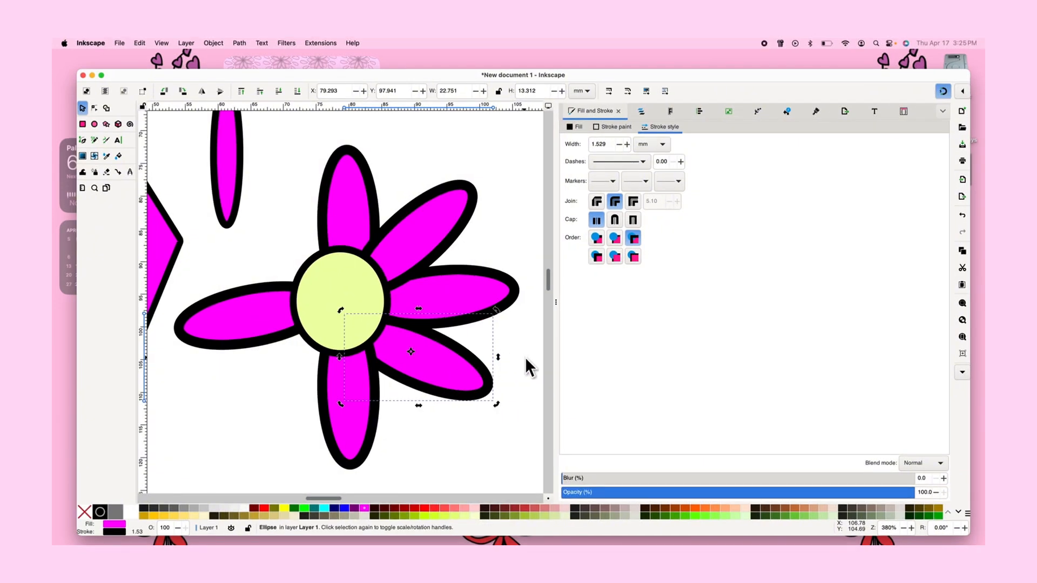
pyautogui.click(526, 358)
pyautogui.hscroll(-3, 508, 340)
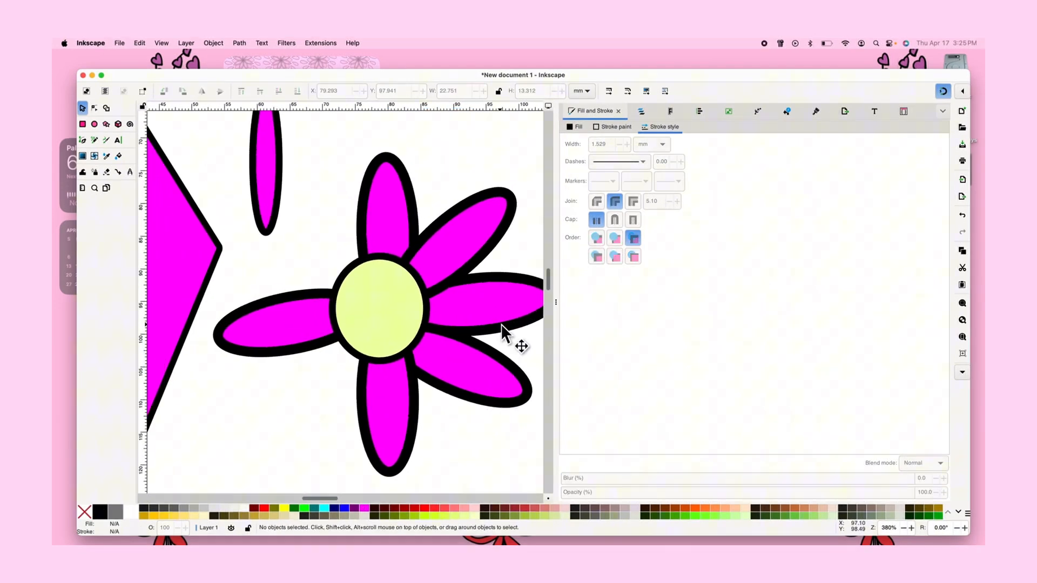
# Move a diagonal petal copy to the upper left and rotate it between the top and left petals
pyautogui.click(466, 263)
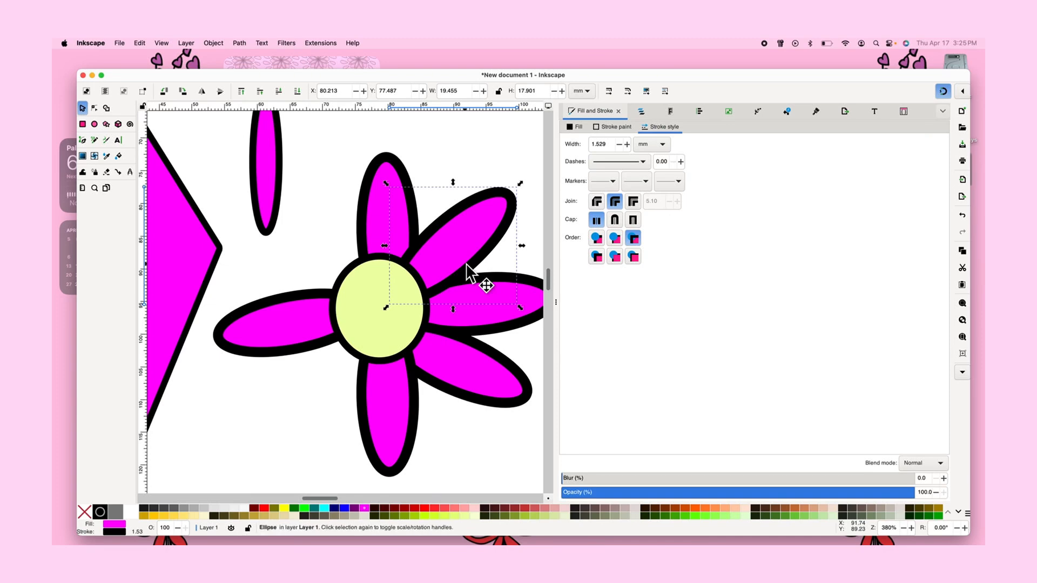
pyautogui.click(463, 226)
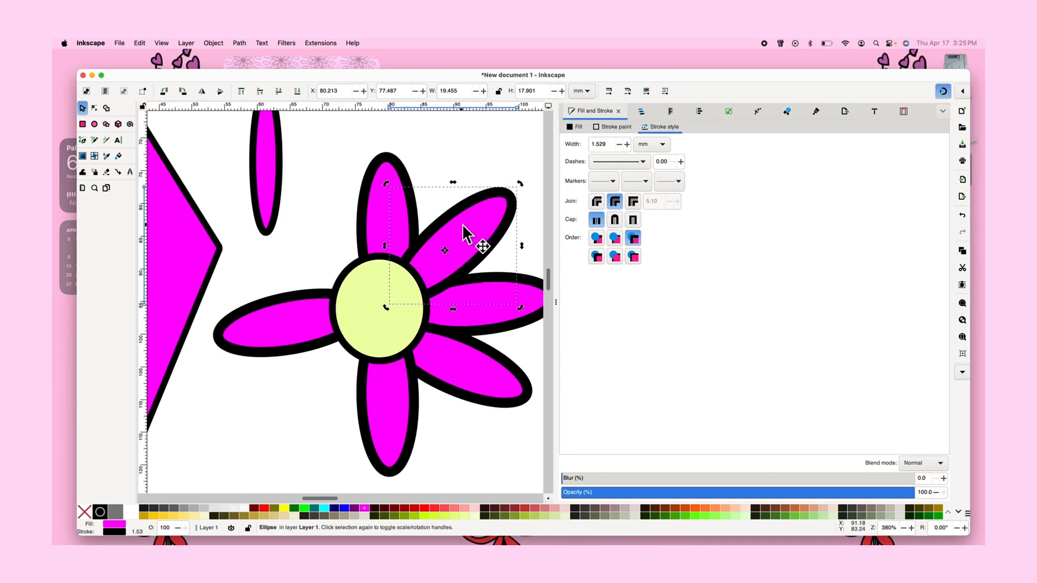
pyautogui.moveTo(463, 225); pyautogui.dragTo(304, 262)
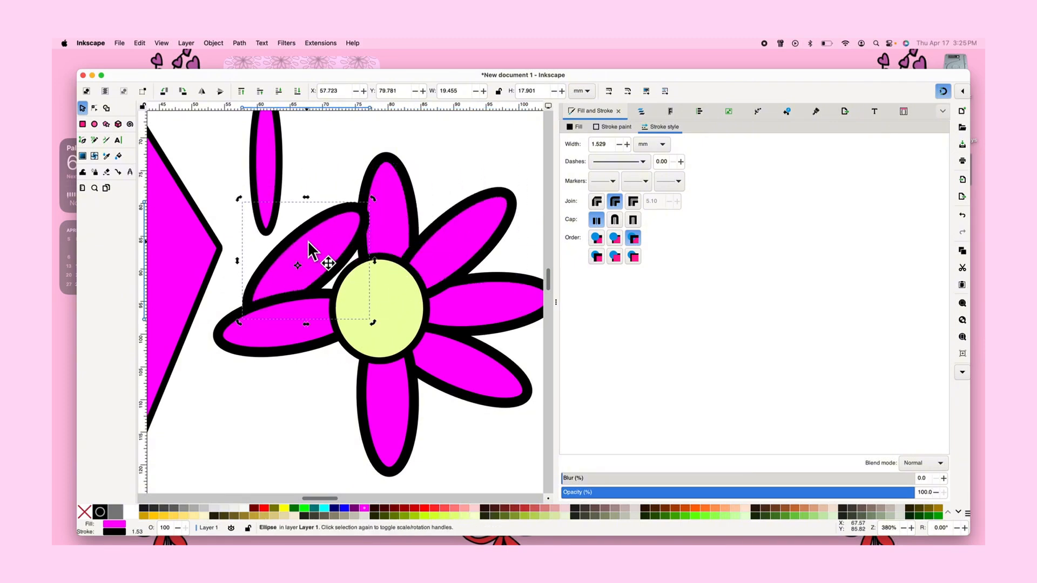
pyautogui.moveTo(370, 200); pyautogui.dragTo(236, 207)
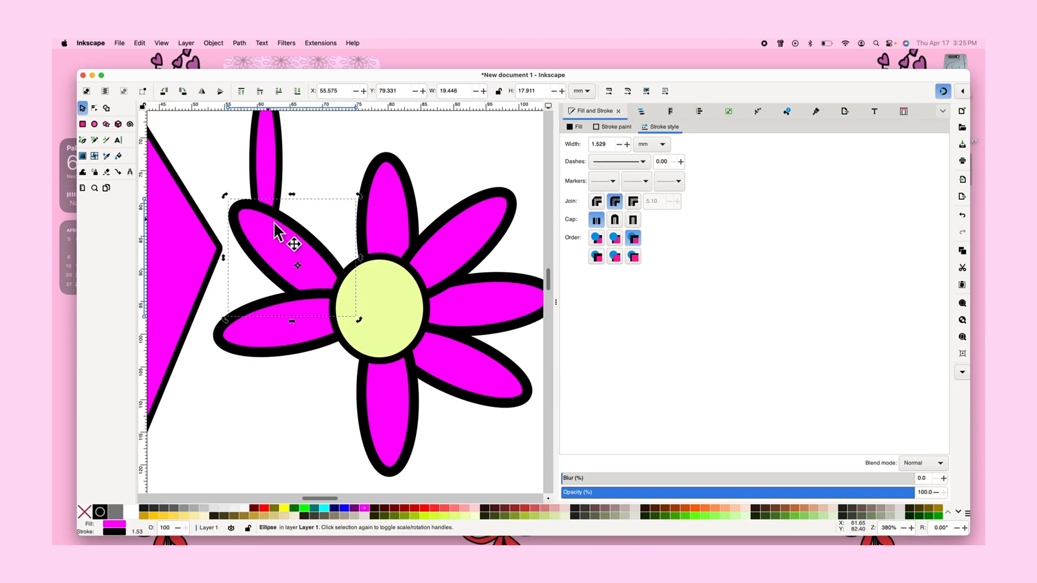
pyautogui.moveTo(292, 237); pyautogui.dragTo(305, 216)
pyautogui.moveTo(319, 238); pyautogui.dragTo(318, 232)
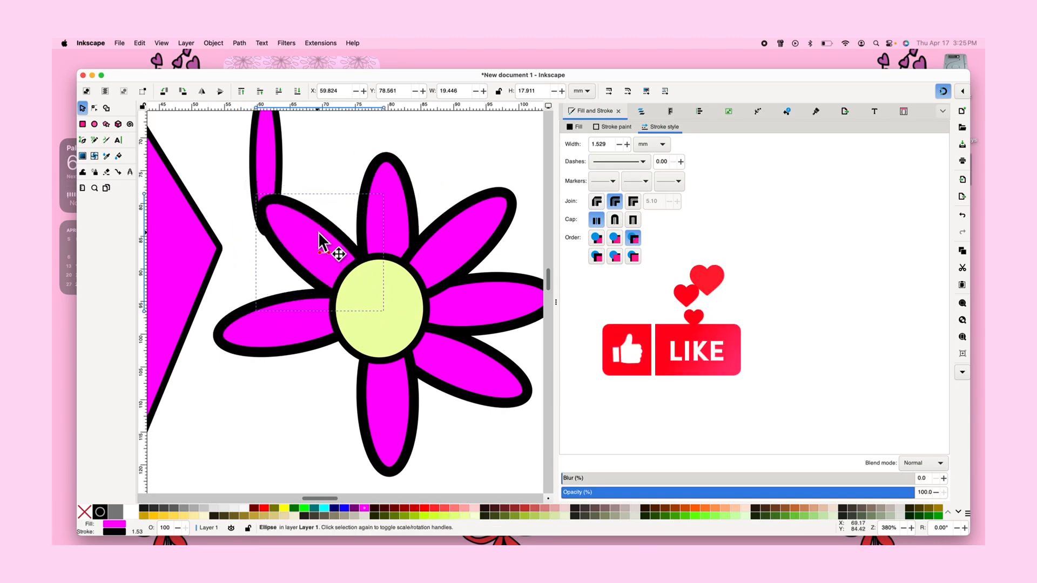
pyautogui.click(445, 413)
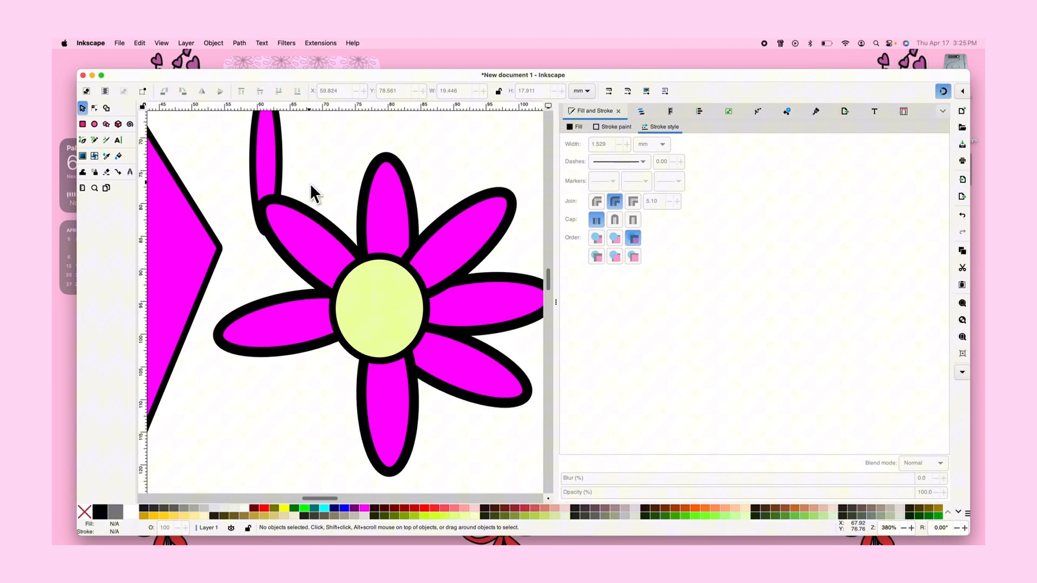
# Place a petal copy diagonally in the gap between the left and bottom petals and nudge the upper-right petal
pyautogui.click(305, 224)
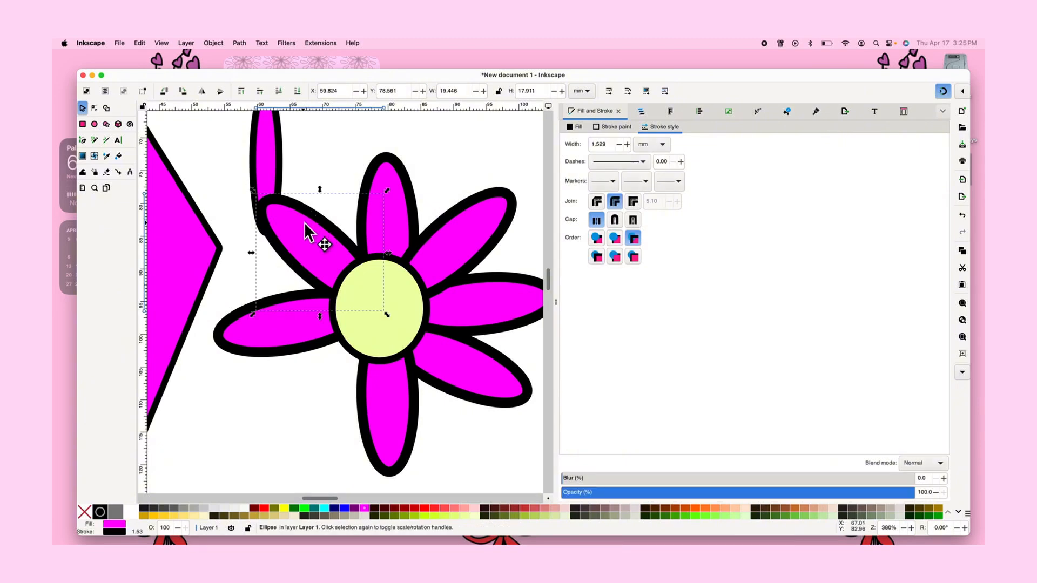
pyautogui.moveTo(304, 222); pyautogui.dragTo(285, 424)
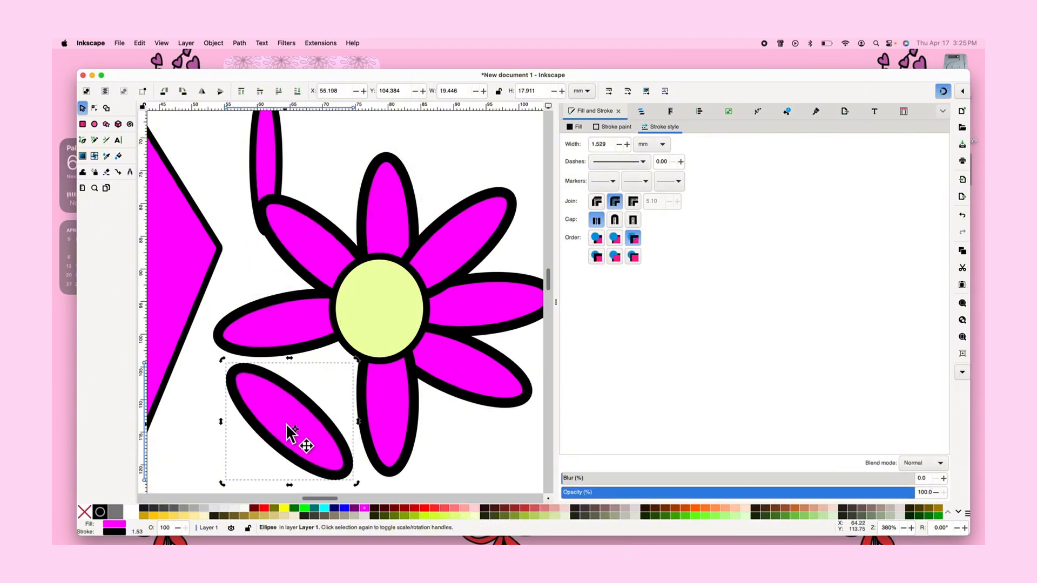
pyautogui.moveTo(222, 364); pyautogui.dragTo(222, 473)
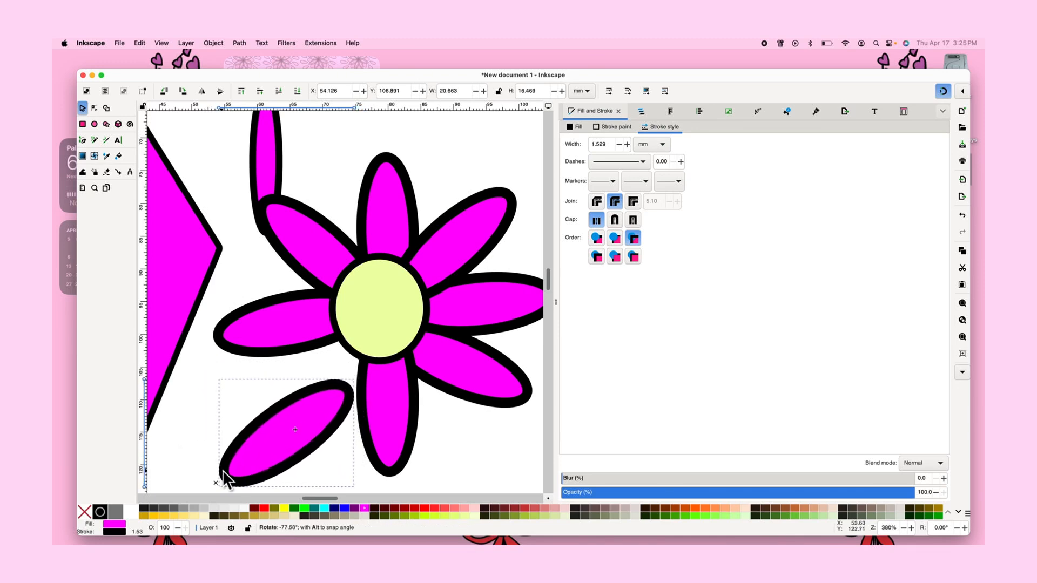
pyautogui.moveTo(273, 431); pyautogui.dragTo(295, 374)
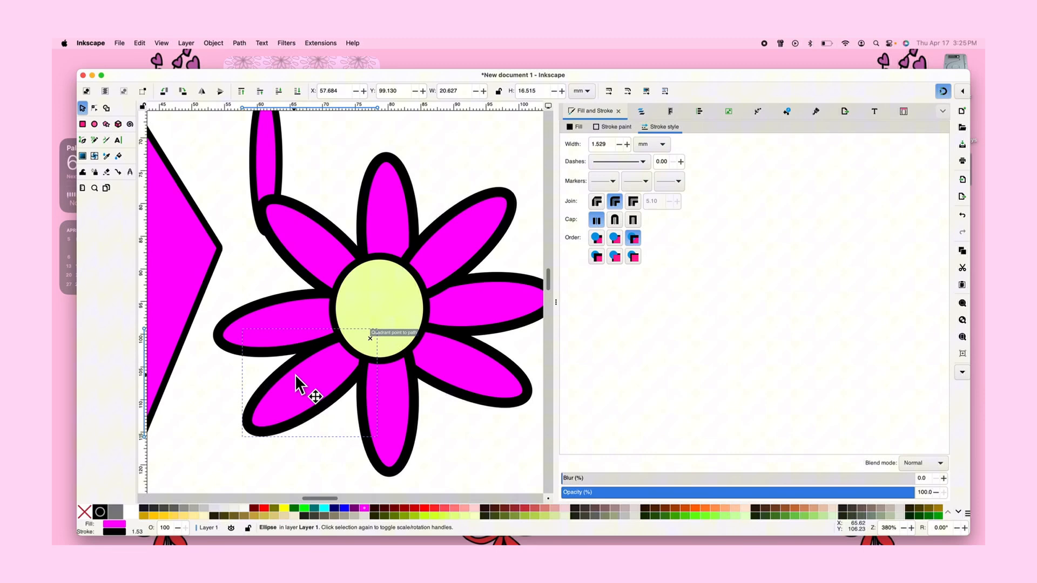
pyautogui.click(452, 263)
pyautogui.moveTo(449, 254); pyautogui.dragTo(463, 256)
pyautogui.click(431, 433)
# Delete the stray leftover petal ellipse sitting beside the flower
pyautogui.scroll(-3, 430, 435)
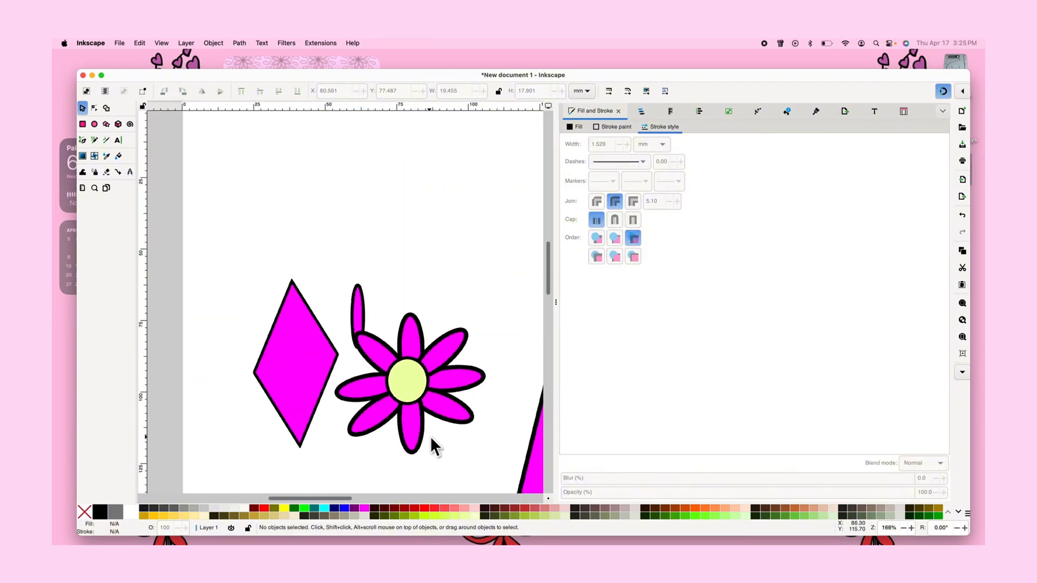
pyautogui.scroll(3, 430, 435)
pyautogui.scroll(-3, 430, 436)
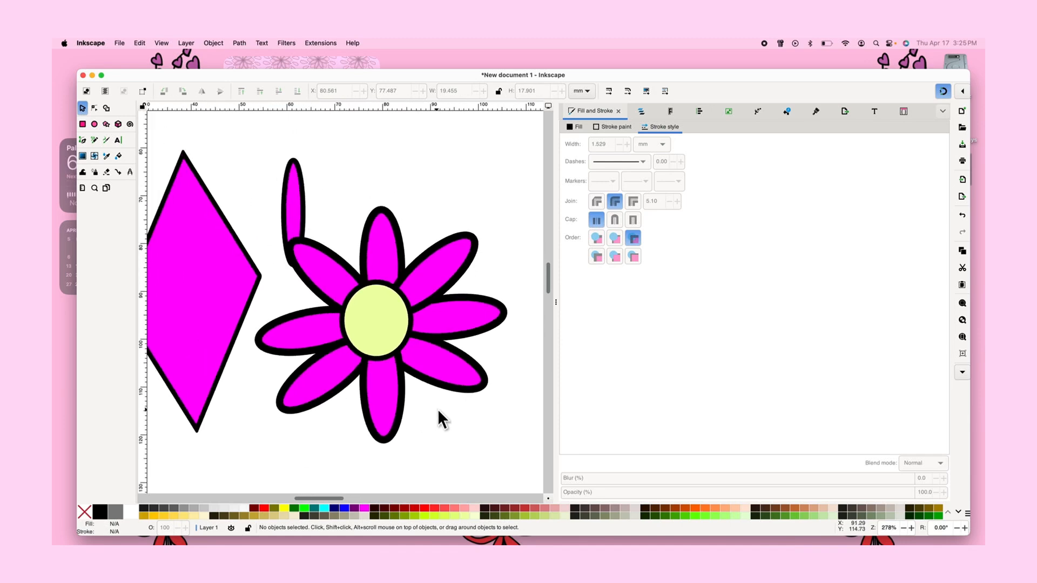
pyautogui.click(472, 312)
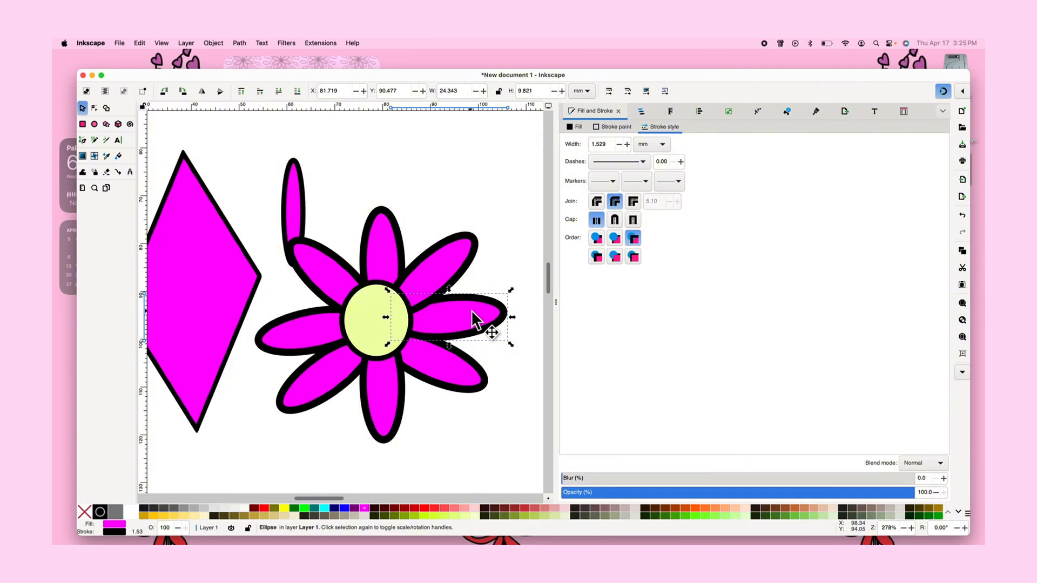
pyautogui.click(417, 469)
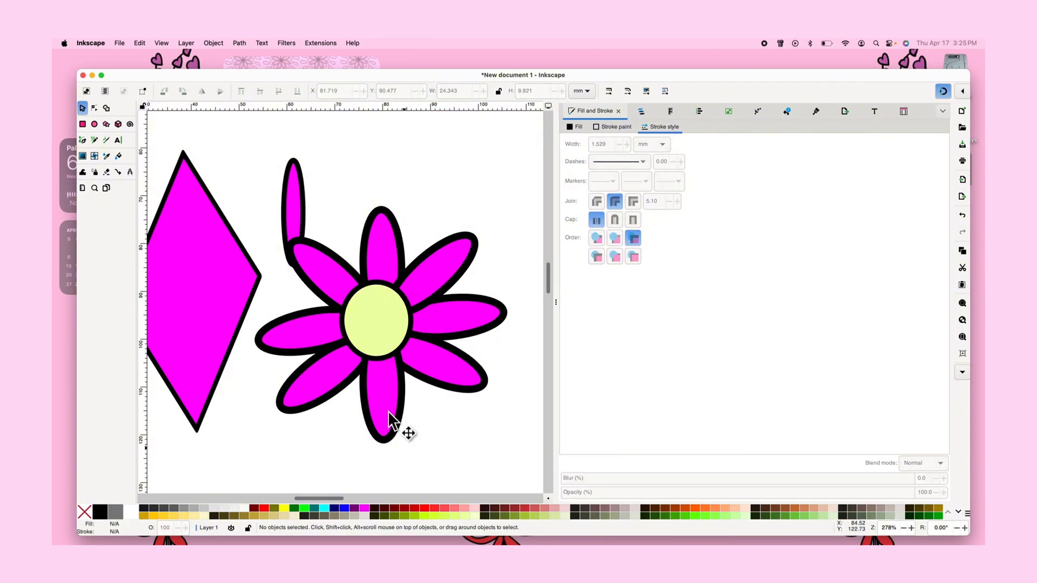
pyautogui.click(299, 208)
pyautogui.press('Delete')
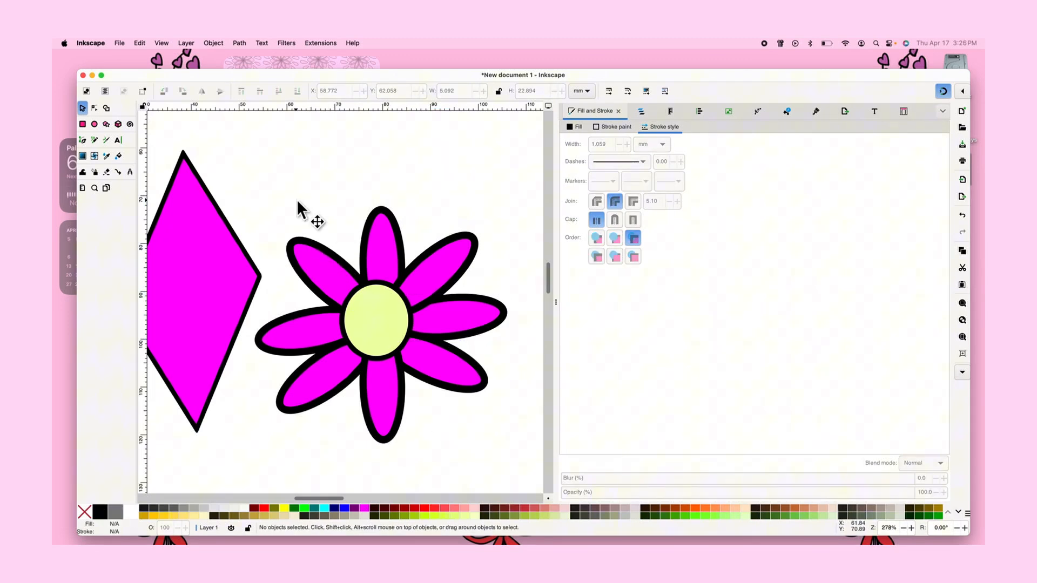
# Try placing the diamond shape behind the flower, undo a move, and drag the diamond back out to the upper left
pyautogui.click(213, 270)
pyautogui.hscroll(-2, 212, 271)
pyautogui.moveTo(211, 270); pyautogui.dragTo(459, 277)
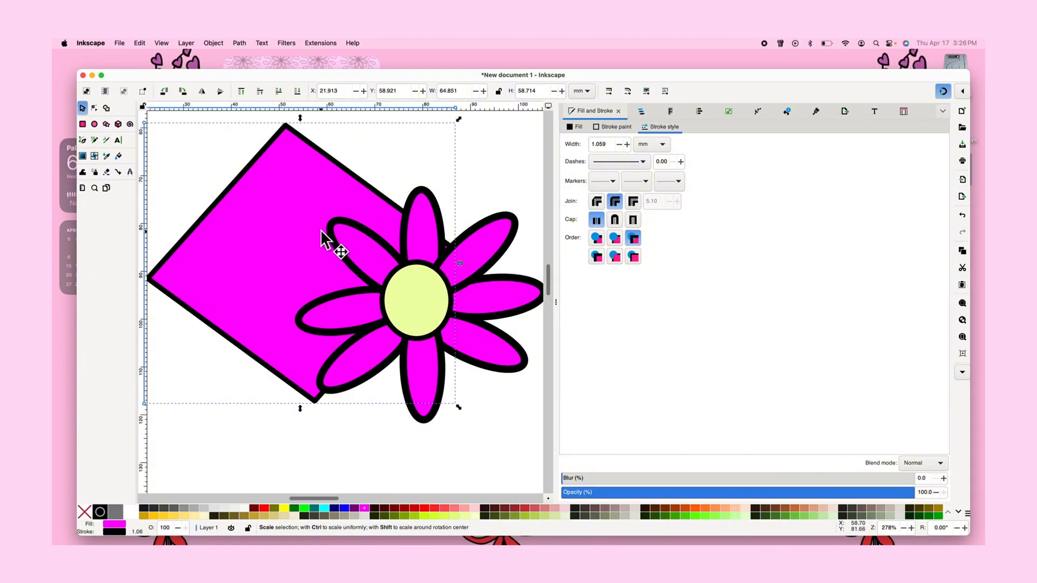
pyautogui.moveTo(324, 233); pyautogui.dragTo(420, 243)
pyautogui.scroll(-3, 442, 259)
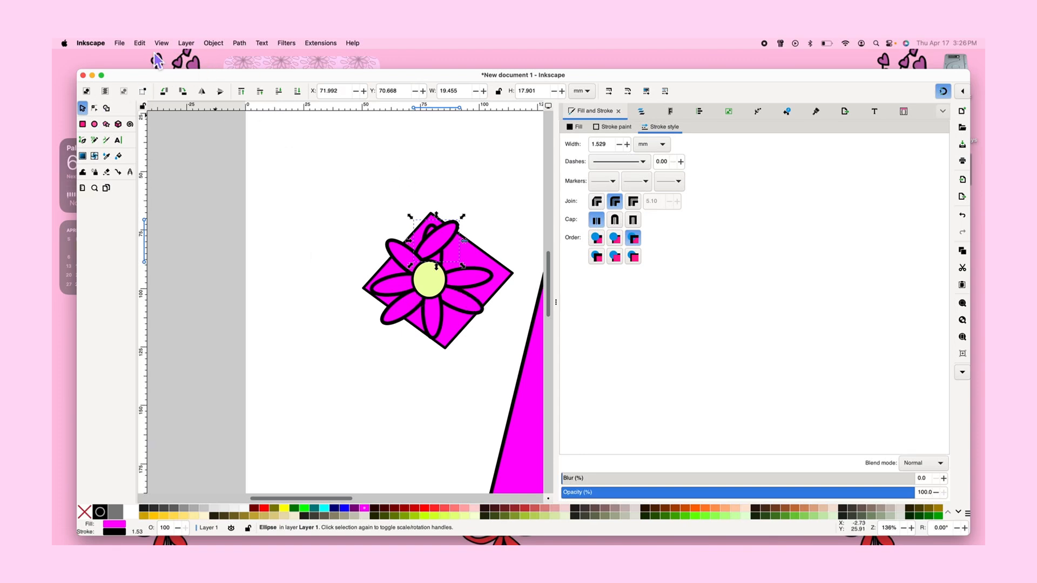
pyautogui.click(140, 43)
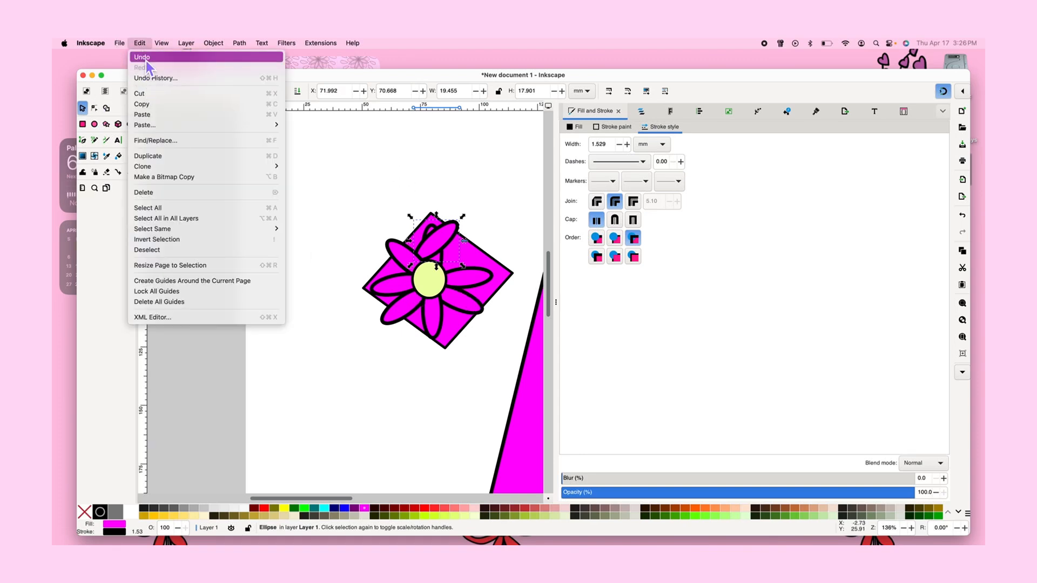
pyautogui.click(145, 60)
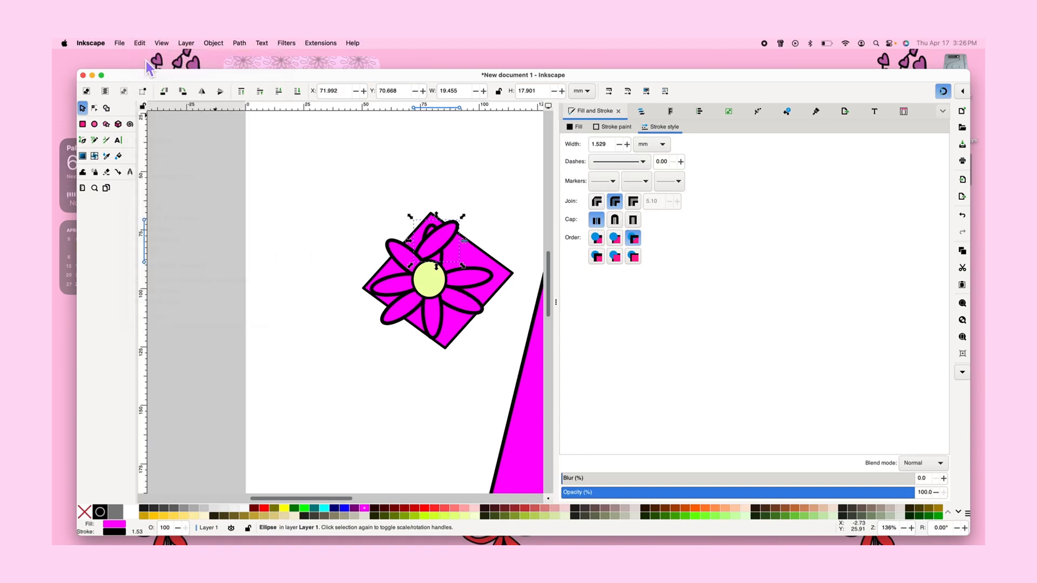
pyautogui.click(445, 324)
pyautogui.moveTo(439, 332); pyautogui.dragTo(335, 235)
# Select the seven magenta petals together and group them
pyautogui.click(439, 316)
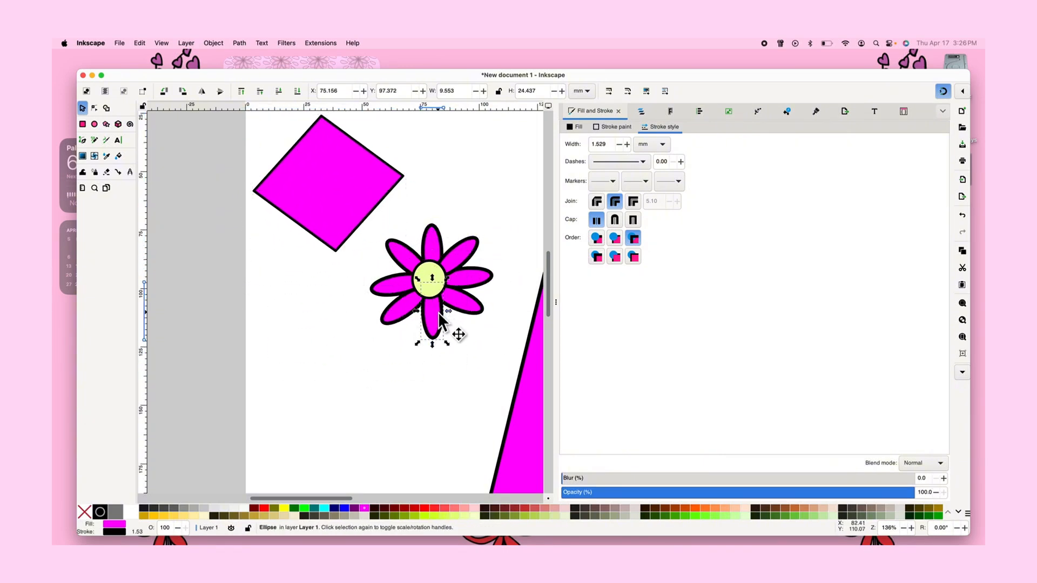
pyautogui.keyDown('shift'); pyautogui.click(473, 306); pyautogui.keyUp('shift')
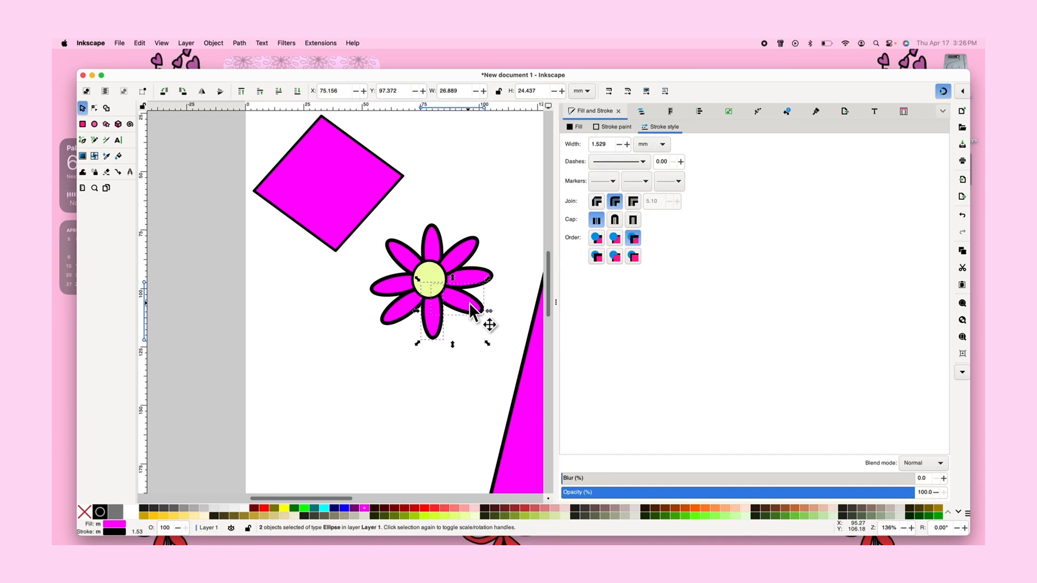
pyautogui.keyDown('shift'); pyautogui.click(474, 275); pyautogui.keyUp('shift')
pyautogui.keyDown('shift'); pyautogui.click(460, 253); pyautogui.keyUp('shift')
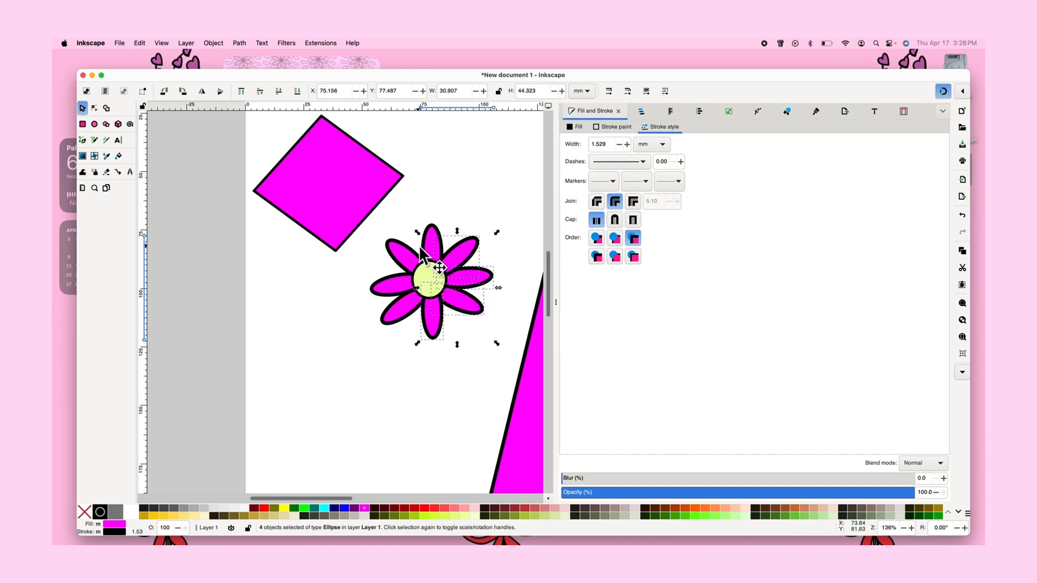
pyautogui.keyDown('shift'); pyautogui.click(413, 252); pyautogui.keyUp('shift')
pyautogui.keyDown('shift'); pyautogui.click(432, 251); pyautogui.keyUp('shift')
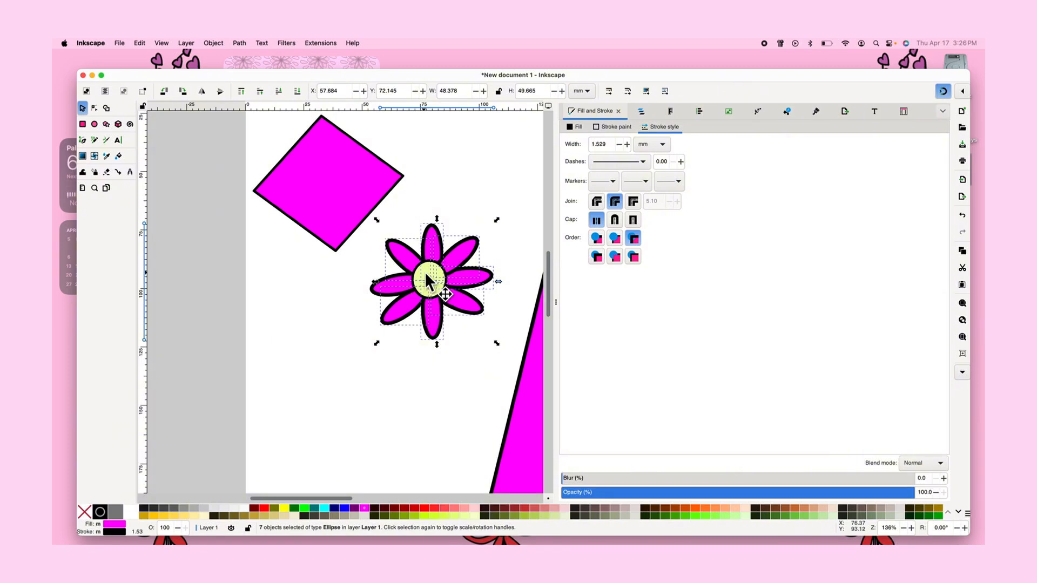
pyautogui.click(142, 45)
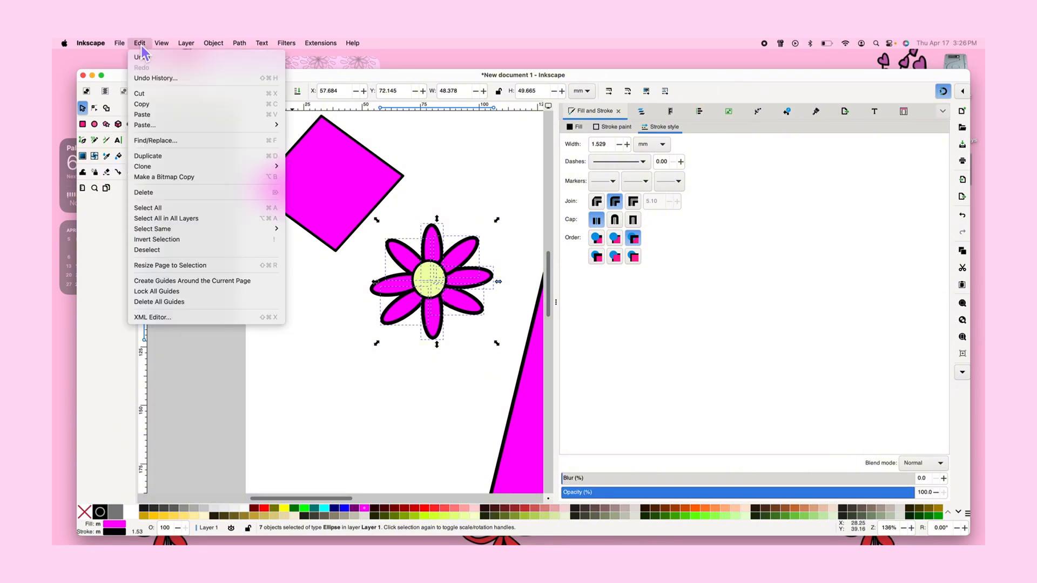
pyautogui.moveTo(159, 47)
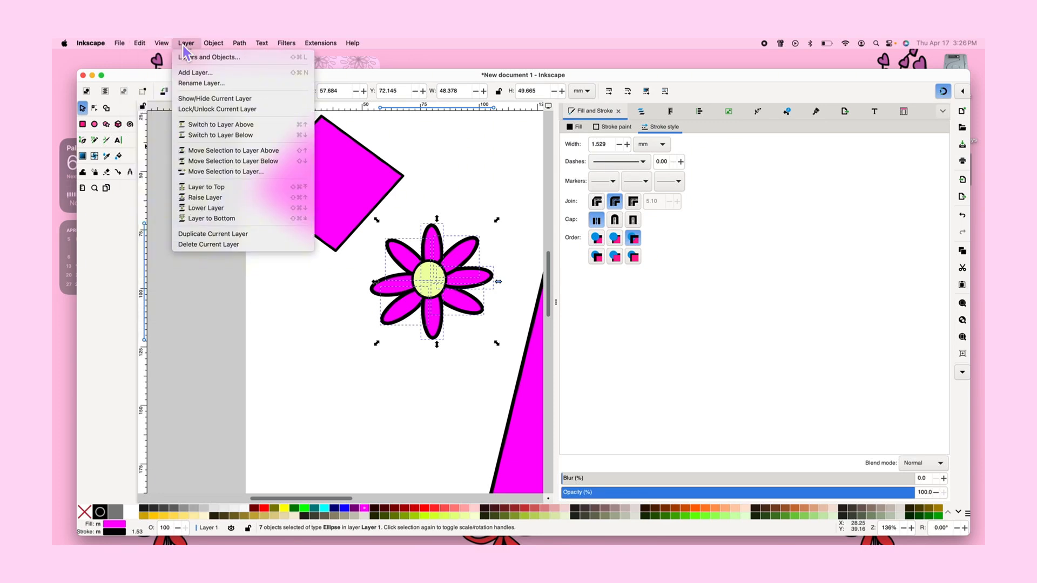
pyautogui.moveTo(221, 48)
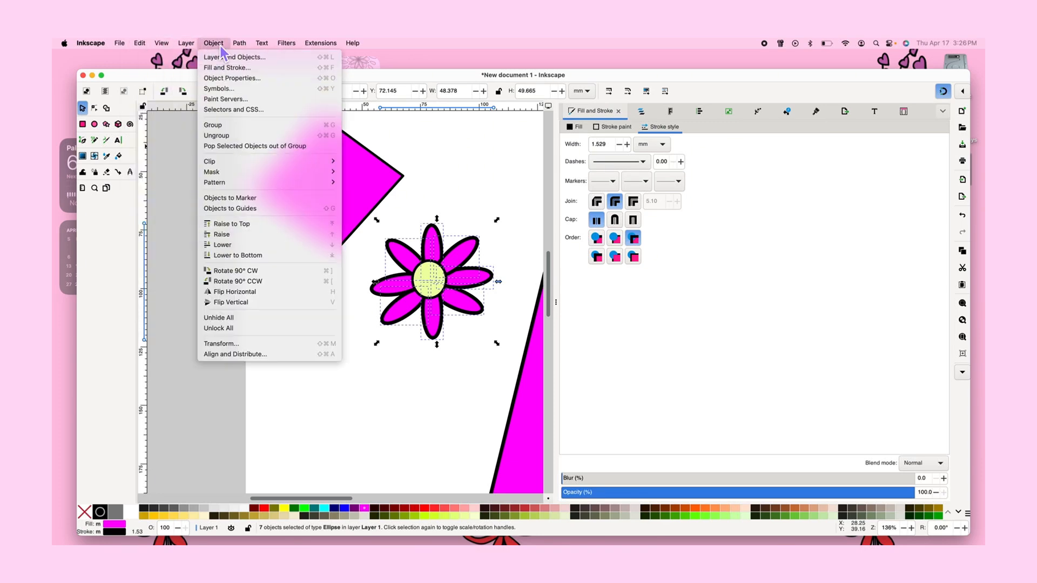
pyautogui.click(224, 130)
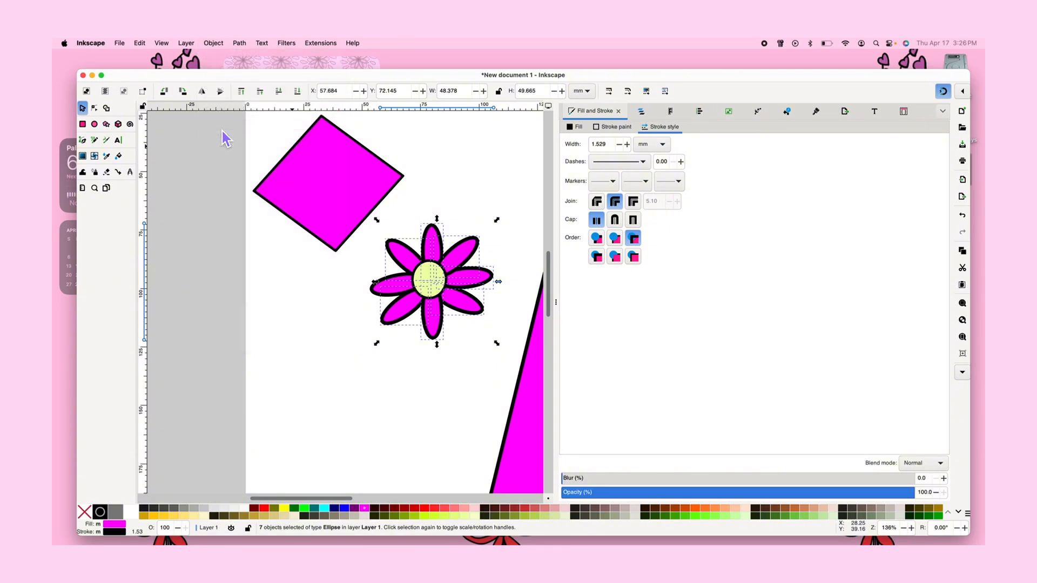
# Move the petal group upward, then undo the move
pyautogui.moveTo(456, 278); pyautogui.dragTo(462, 224)
pyautogui.click(435, 153)
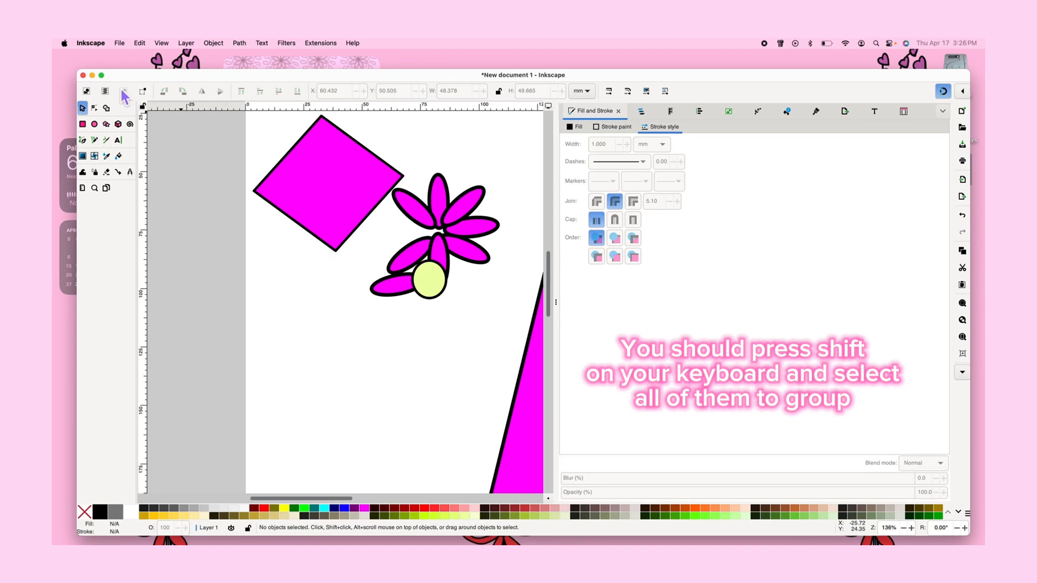
pyautogui.click(142, 45)
pyautogui.click(149, 61)
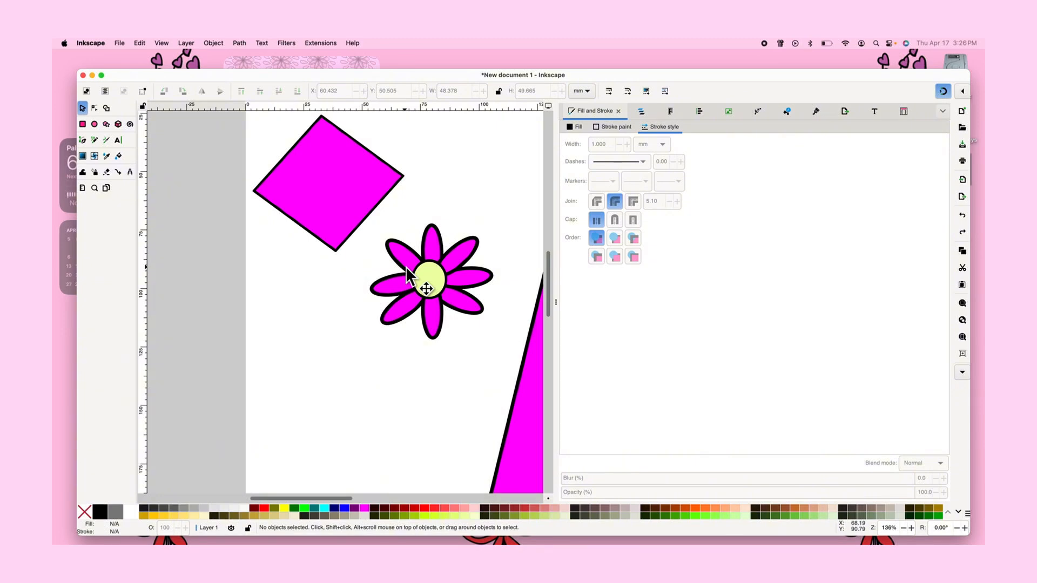
pyautogui.scroll(3, 406, 267)
pyautogui.click(480, 337)
pyautogui.hscroll(3, 479, 338)
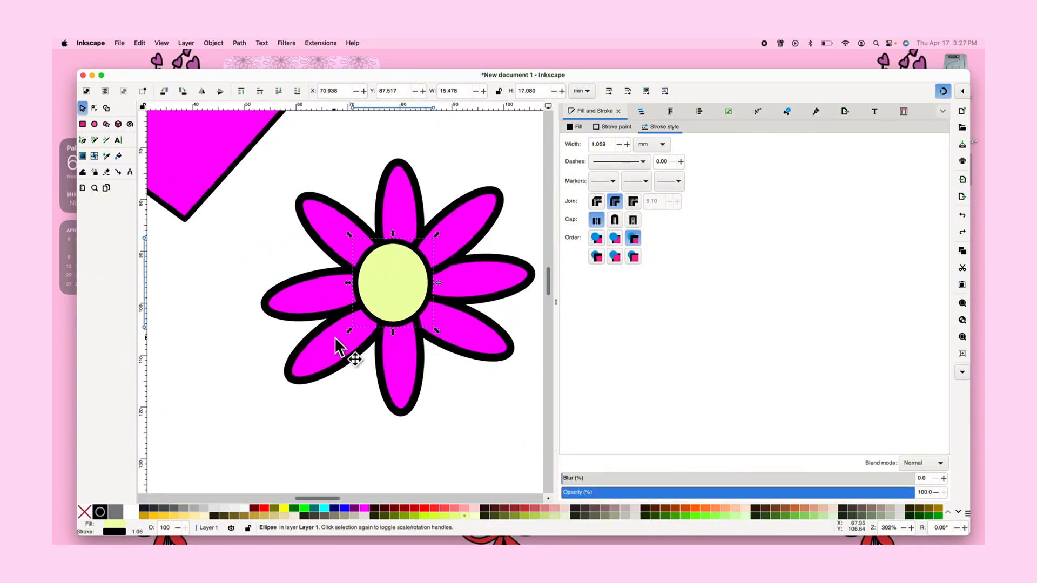
pyautogui.keyDown('shift'); pyautogui.click(334, 302); pyautogui.keyUp('shift')
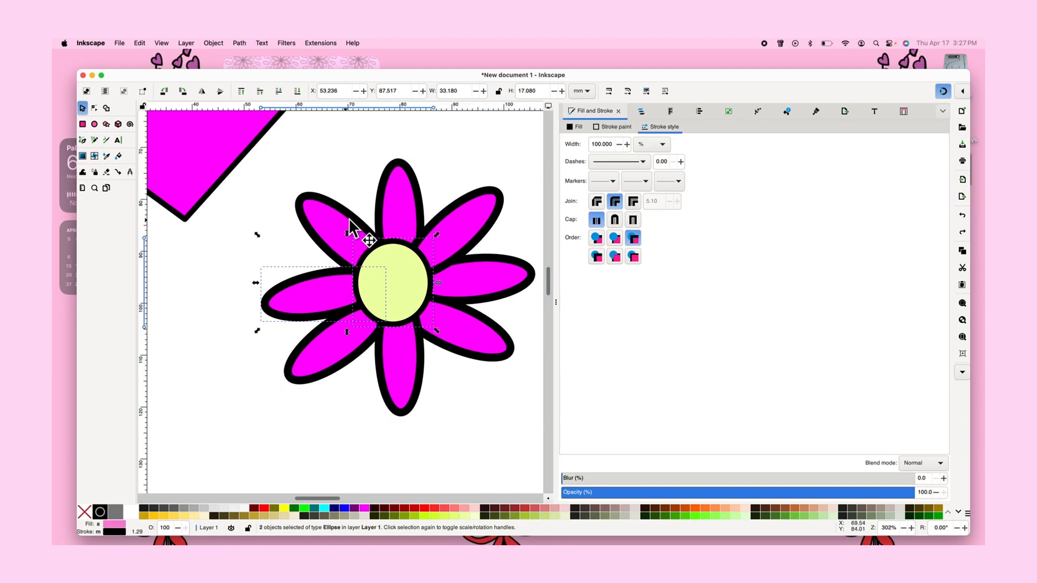
pyautogui.keyDown('shift'); pyautogui.click(424, 220); pyautogui.keyUp('shift')
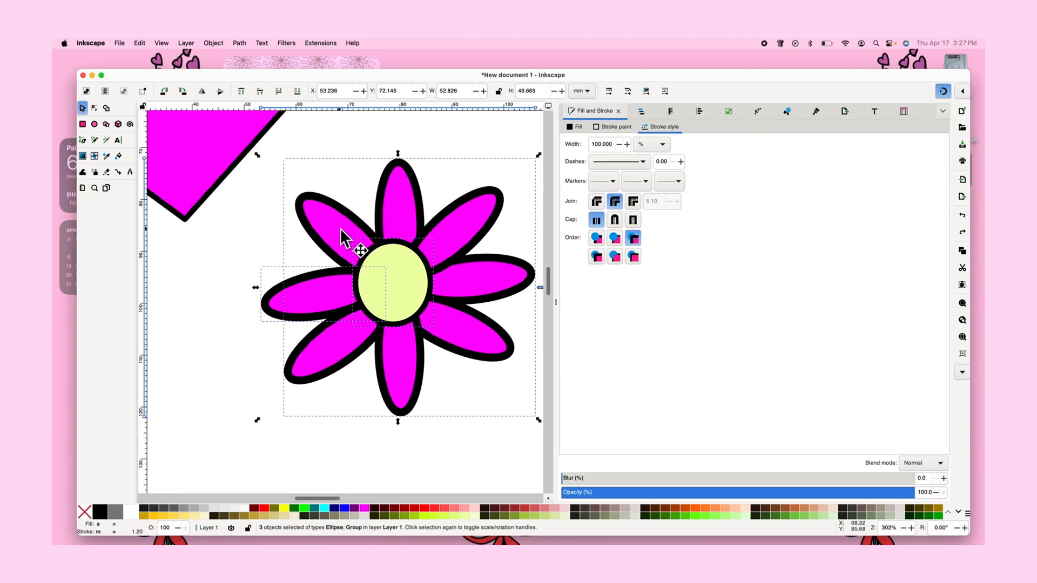
pyautogui.keyDown('shift'); pyautogui.click(342, 237); pyautogui.keyUp('shift')
pyautogui.click(285, 189)
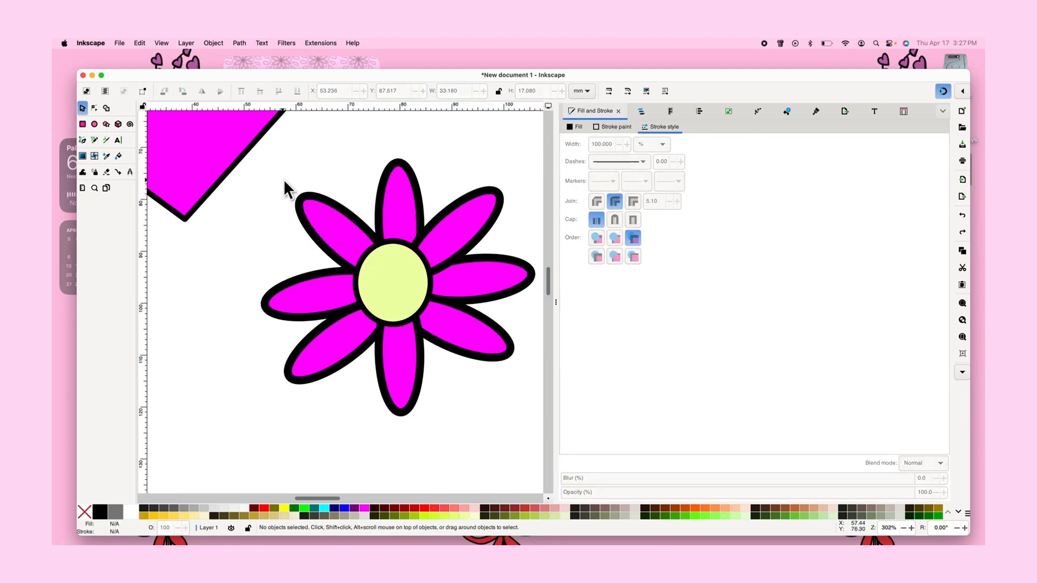
# Move the diamond behind the flower and enlarge it to about 85 mm wide so the flower sits inside
pyautogui.scroll(-3, 297, 196)
pyautogui.doubleClick(261, 151)
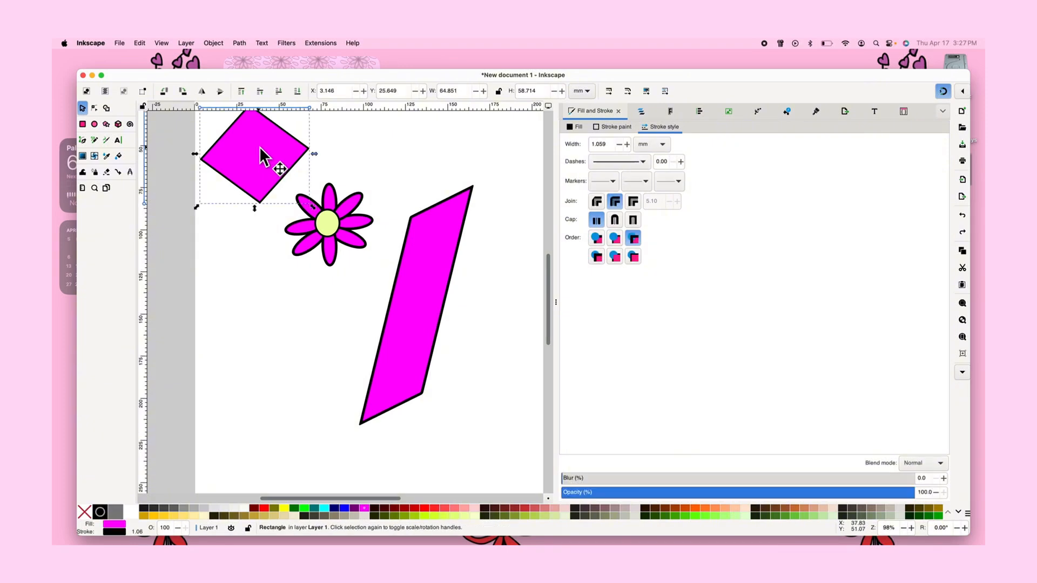
pyautogui.click(85, 106)
pyautogui.moveTo(236, 138); pyautogui.dragTo(285, 195)
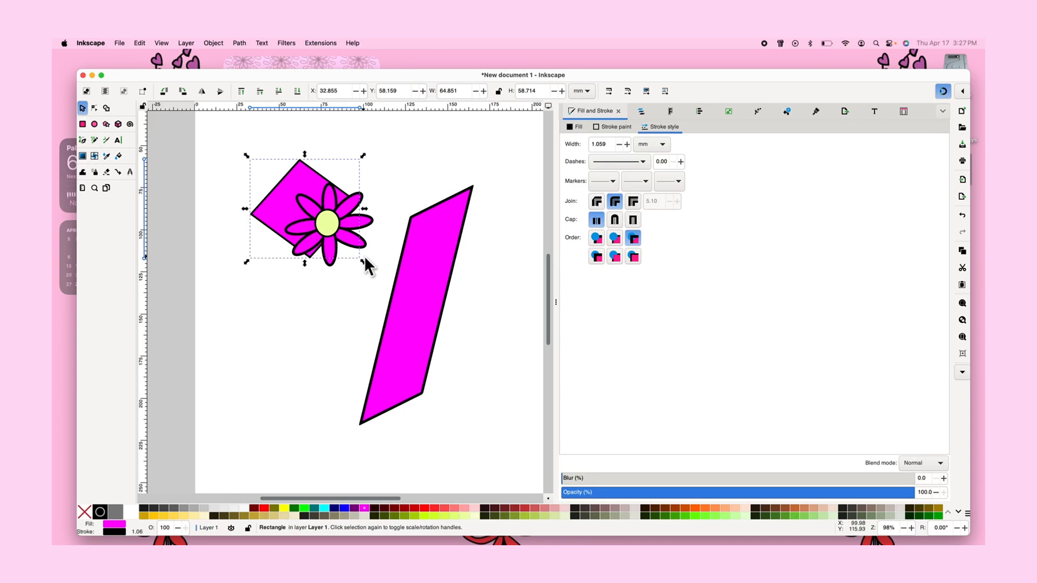
pyautogui.moveTo(363, 262); pyautogui.dragTo(400, 300)
pyautogui.moveTo(345, 273); pyautogui.dragTo(349, 267)
pyautogui.click(351, 305)
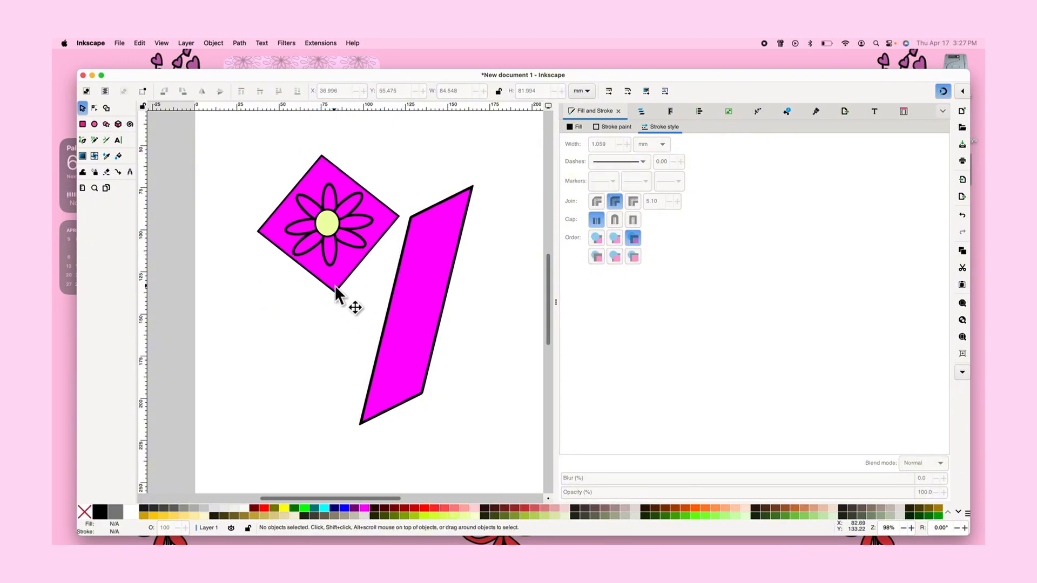
# Fill the diamond with the light pink #FFAAAA
pyautogui.click(335, 286)
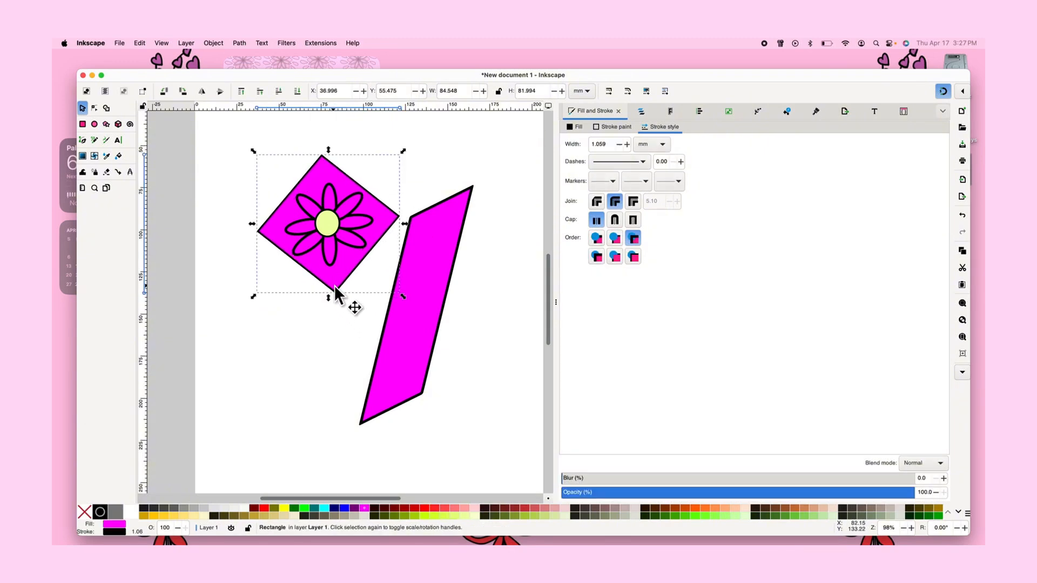
pyautogui.click(326, 508)
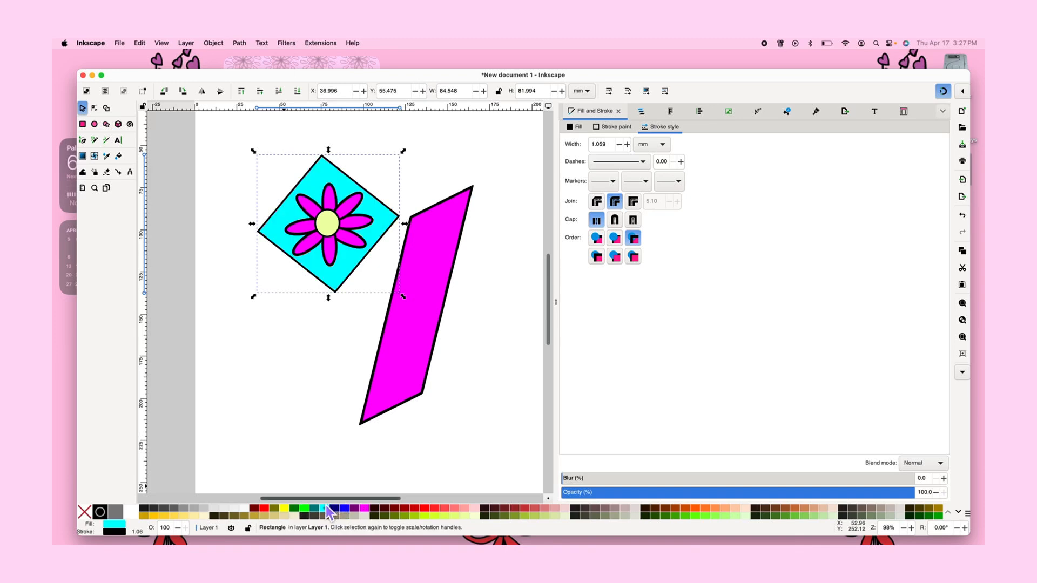
pyautogui.click(313, 508)
pyautogui.click(306, 509)
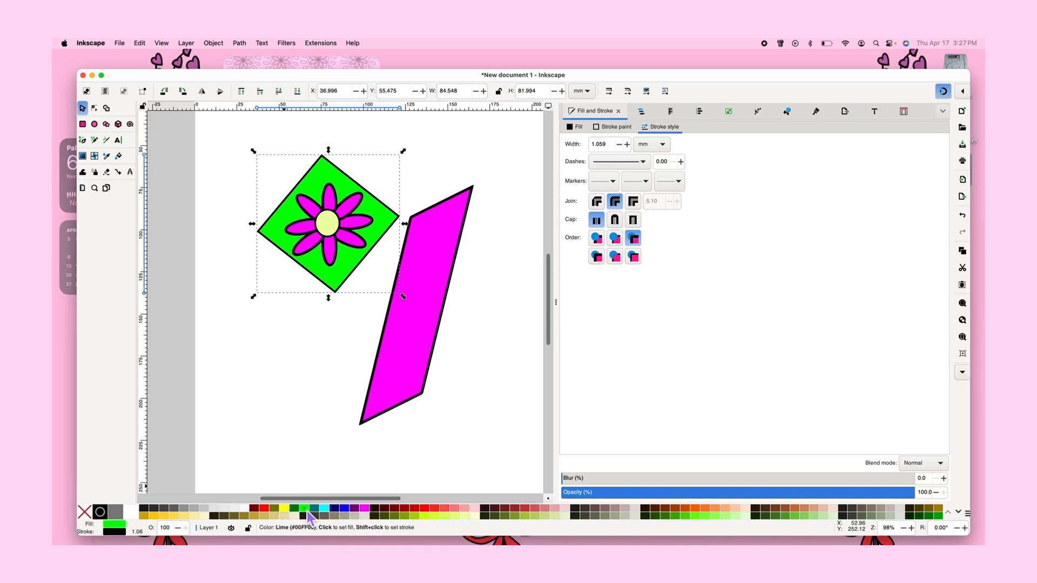
pyautogui.click(469, 510)
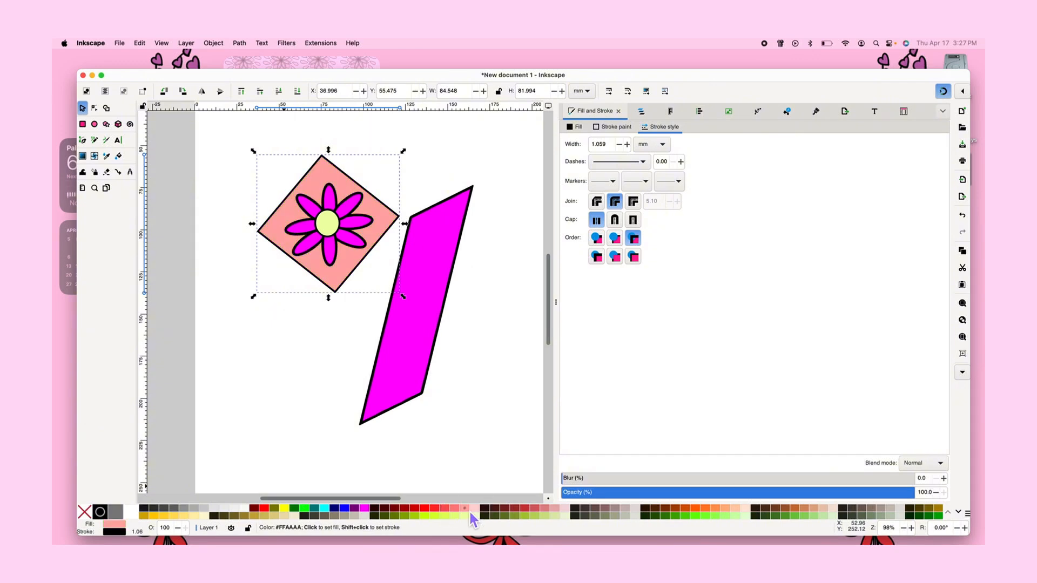
# Delete the slanted magenta parallelogram next to the design
pyautogui.click(416, 296)
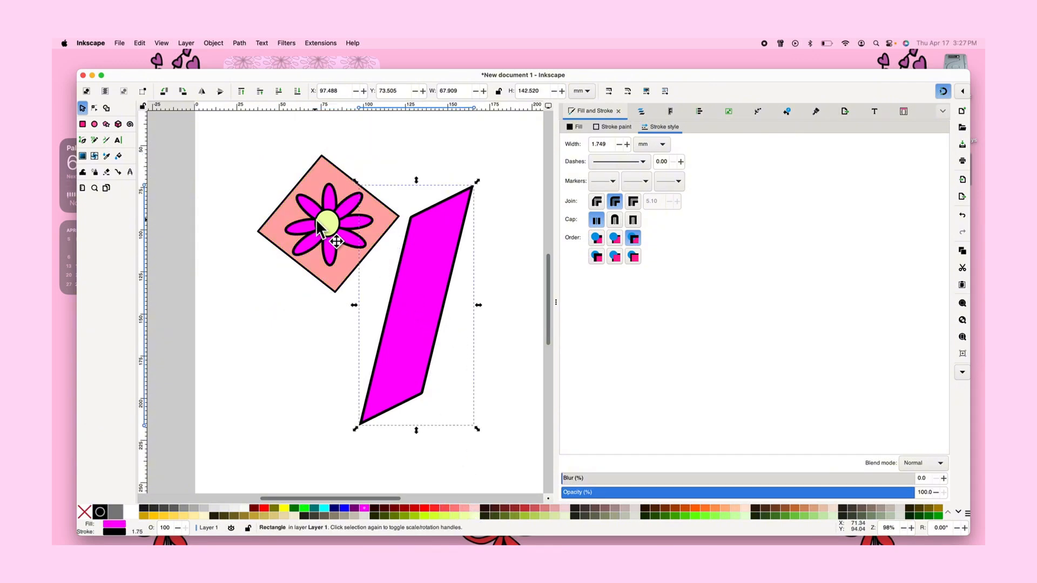
pyautogui.scroll(5, 316, 219)
pyautogui.scroll(-3, 316, 218)
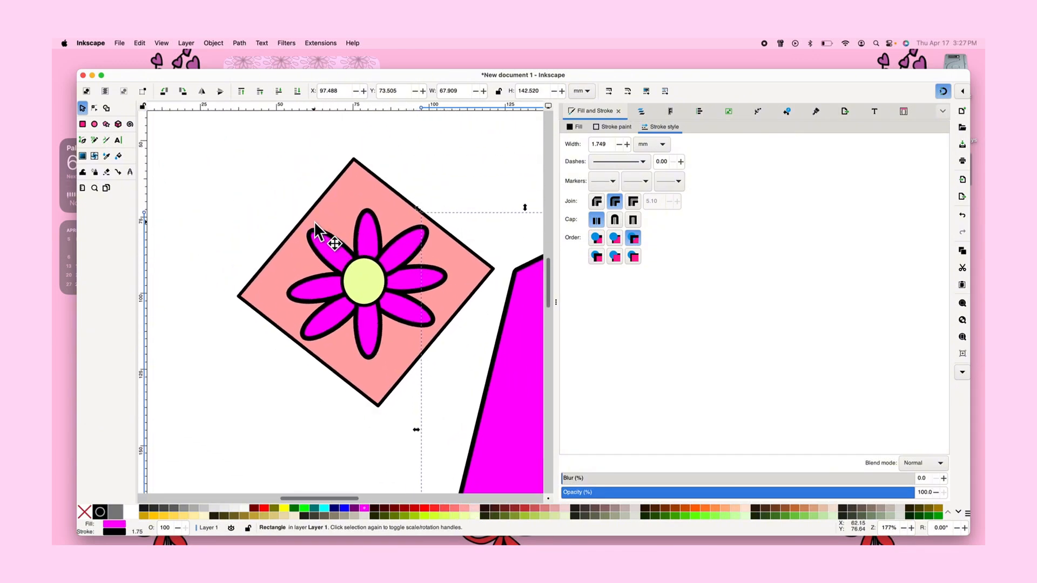
pyautogui.scroll(-4, 315, 223)
pyautogui.moveTo(395, 322)
pyautogui.mouseDown()
pyautogui.moveTo(406, 271)
pyautogui.moveTo(396, 265)
pyautogui.moveTo(397, 304)
pyautogui.mouseUp()
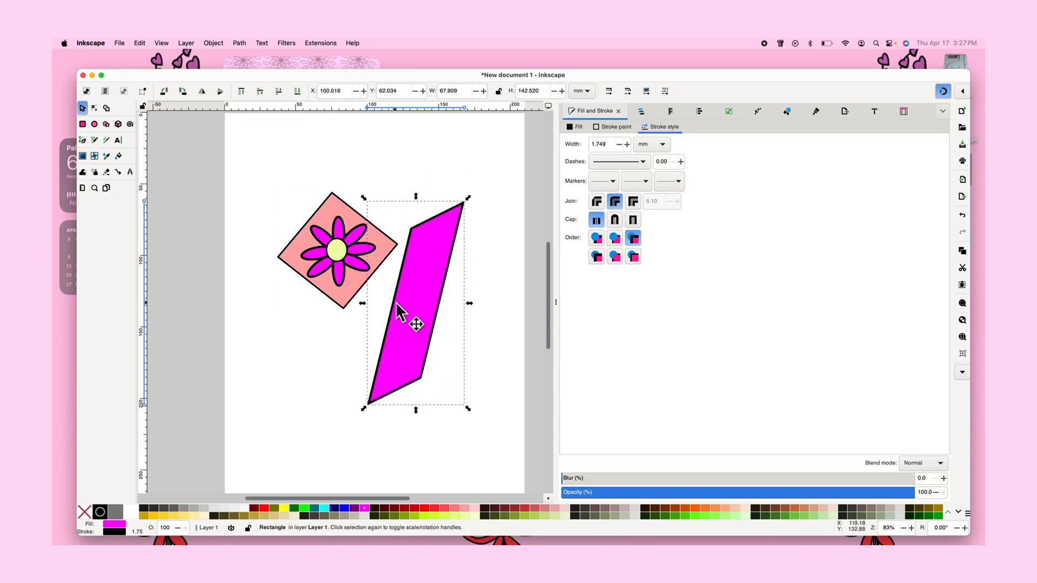
pyautogui.press('Delete')
pyautogui.moveTo(271, 167); pyautogui.dragTo(463, 426)
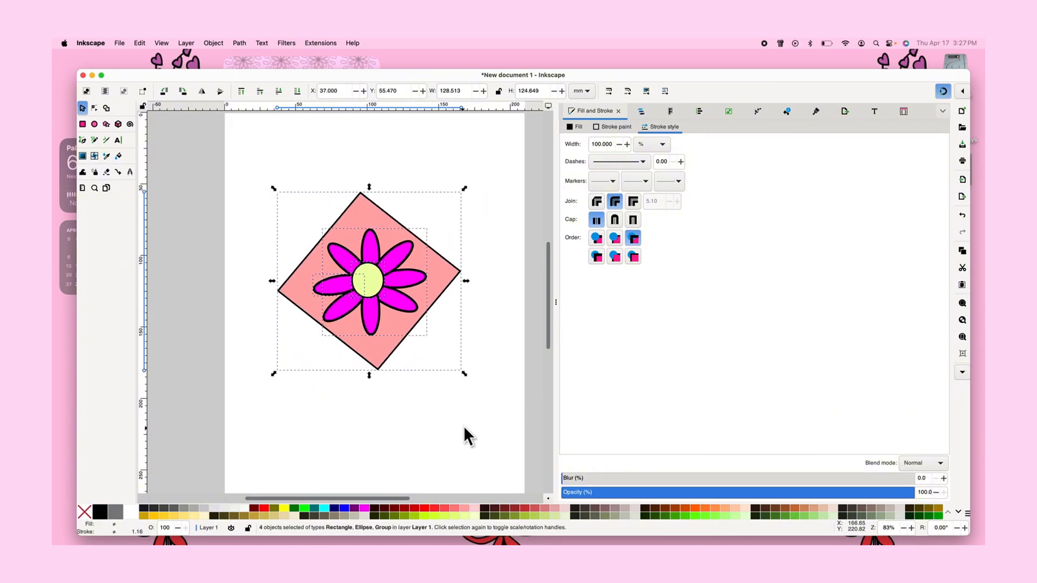
pyautogui.click(464, 410)
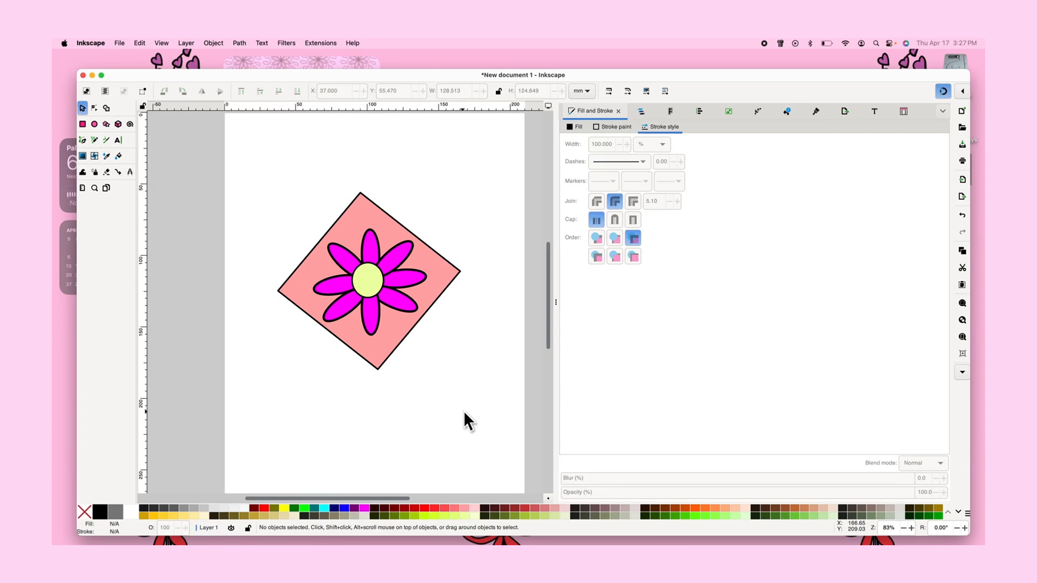